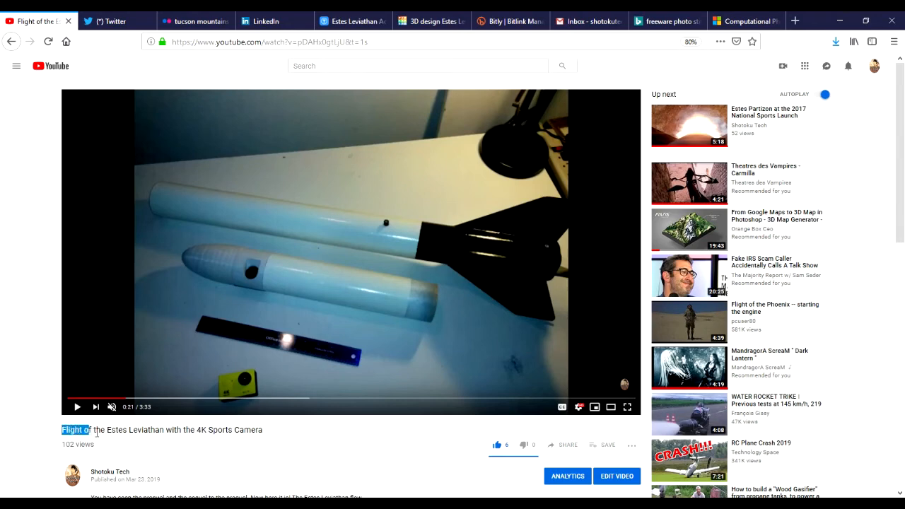
pyautogui.click(269, 447)
pyautogui.moveTo(198, 433); pyautogui.dragTo(267, 433)
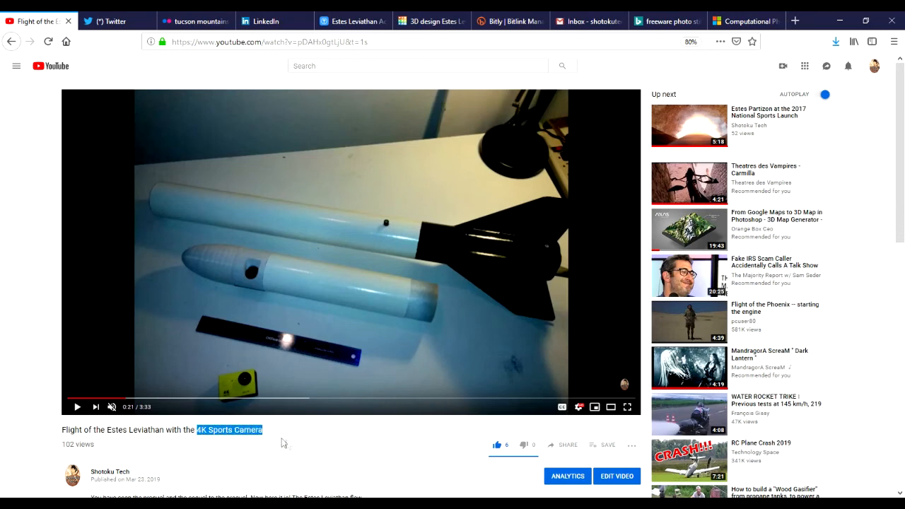
pyautogui.click(288, 445)
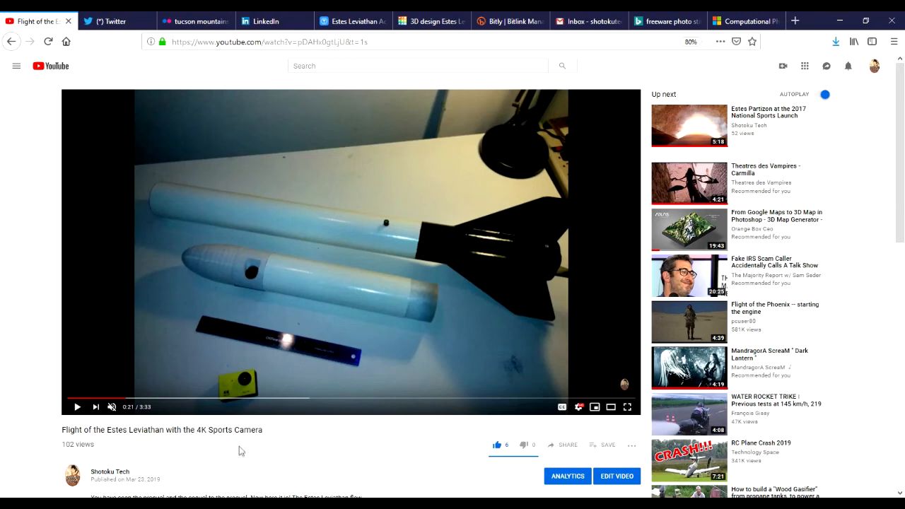
# - Look up Hugin in a new tab from the freeware photo stitcher search results, and return to those results
pyautogui.click(655, 25)
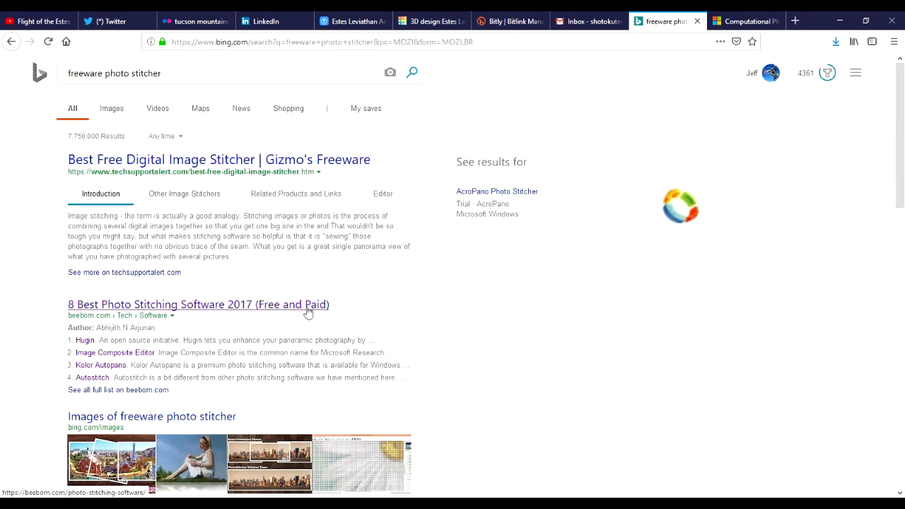
pyautogui.rightClick(84, 343)
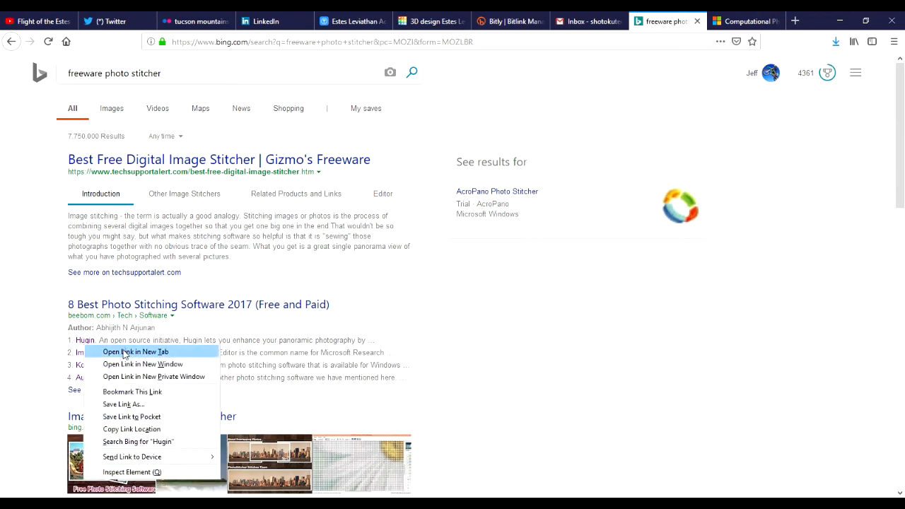
pyautogui.click(124, 351)
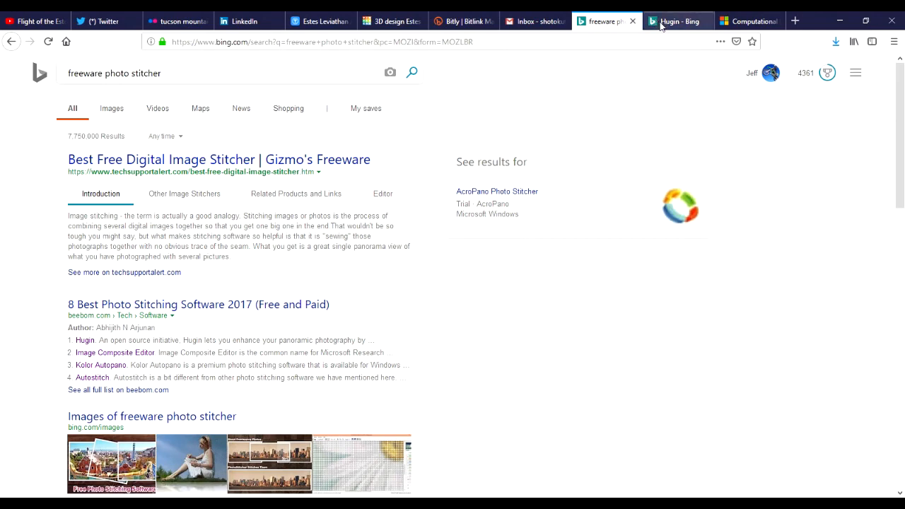
pyautogui.click(661, 26)
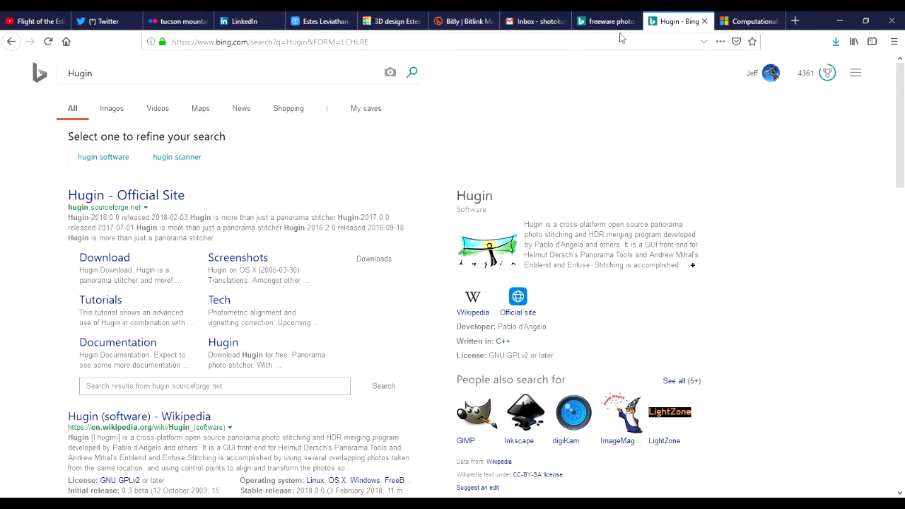
pyautogui.click(617, 24)
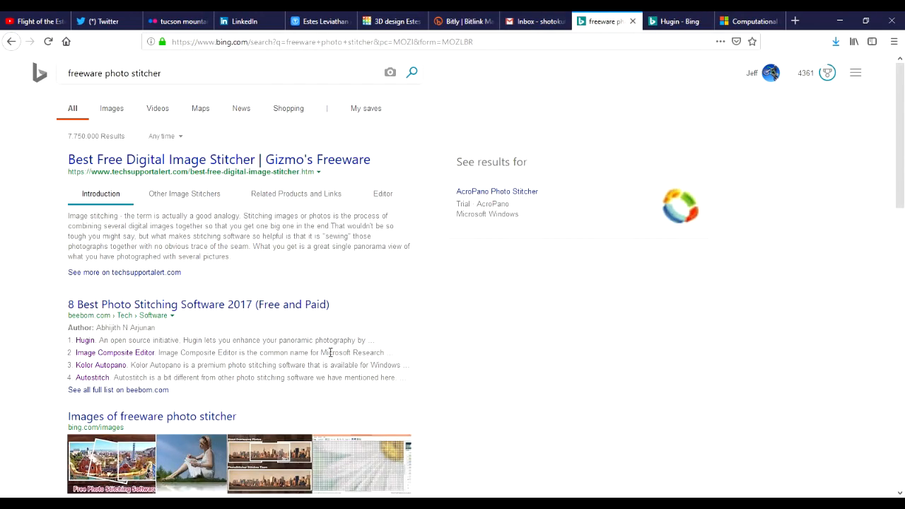
# - Open the Interactive Composite Editor page from Microsoft Research's Computational Photography Applications page
pyautogui.click(736, 22)
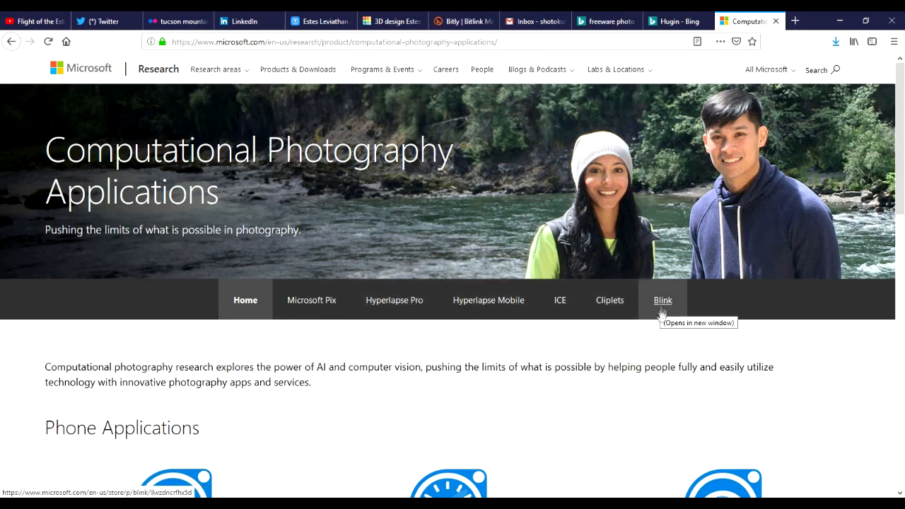
pyautogui.scroll(-3, 641, 350)
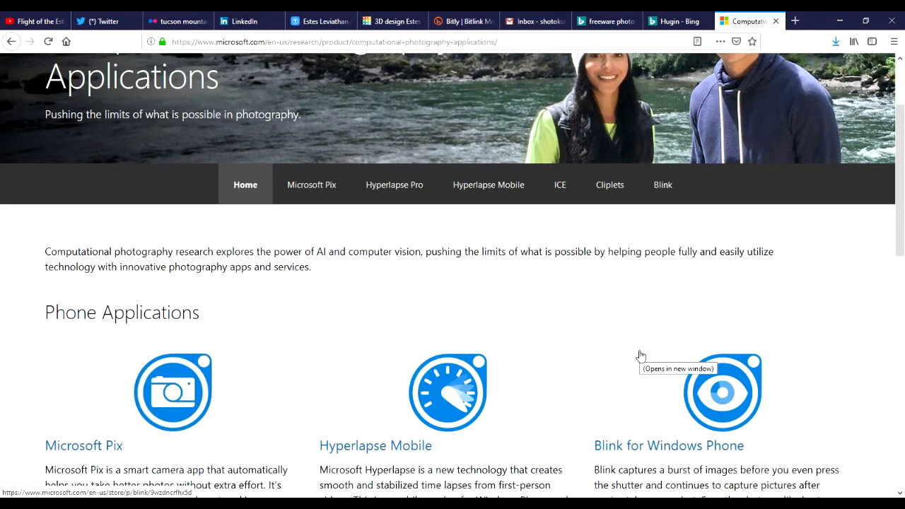
pyautogui.scroll(-5, 641, 355)
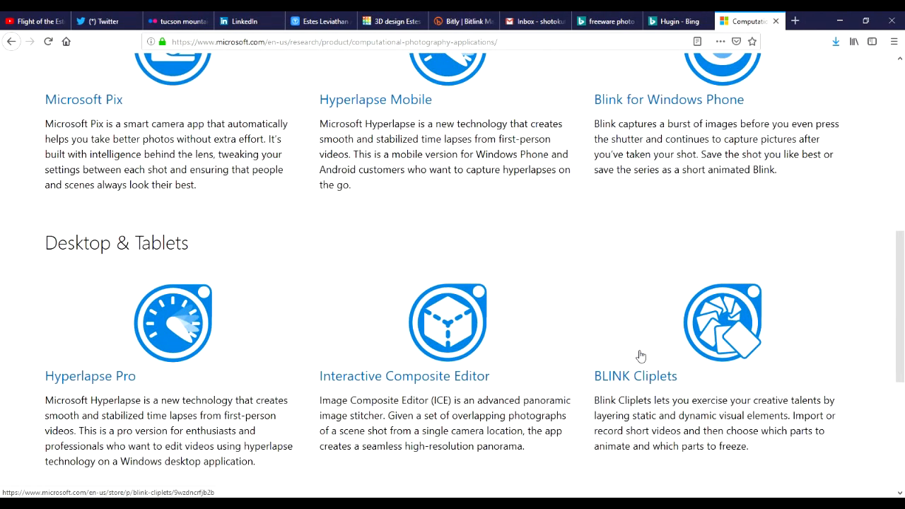
pyautogui.click(326, 373)
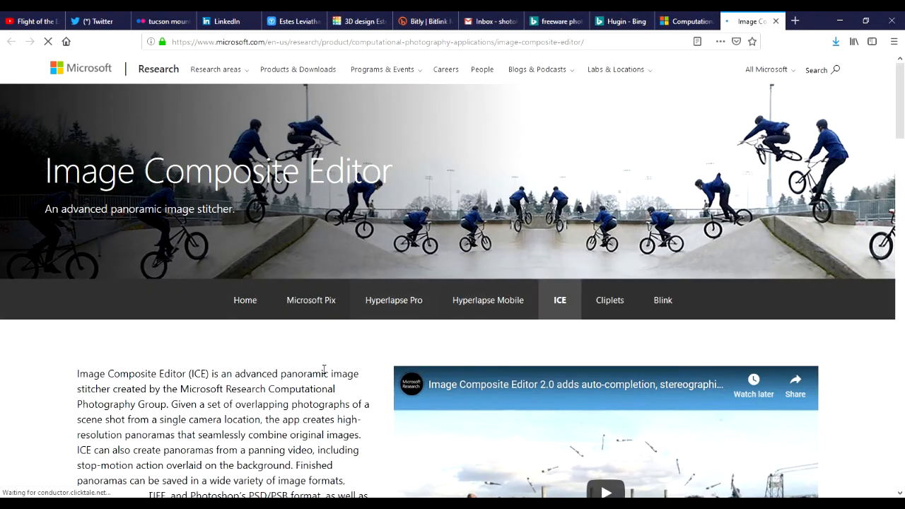
# - Examine the Image Composite Editor page's download options and ICE 2.0 features, and return to the Computational Photography Applications page
pyautogui.scroll(-3, 324, 370)
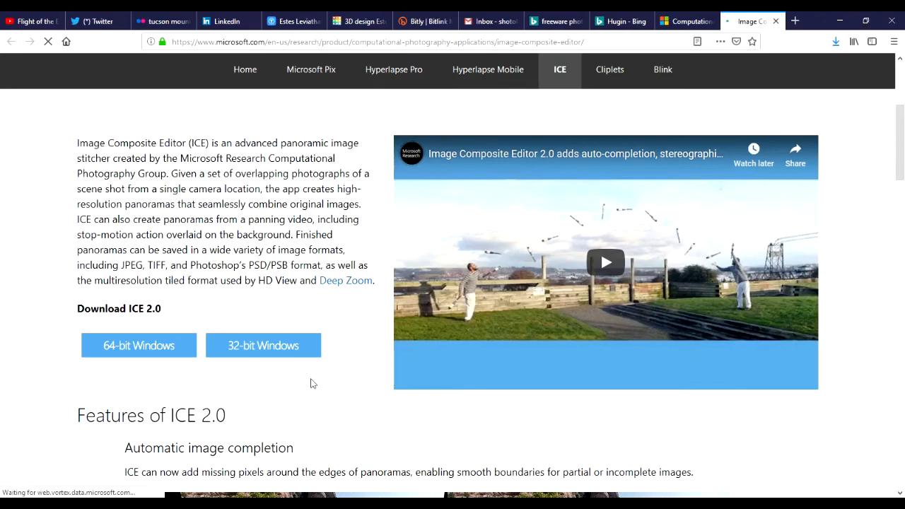
pyautogui.scroll(-4, 311, 384)
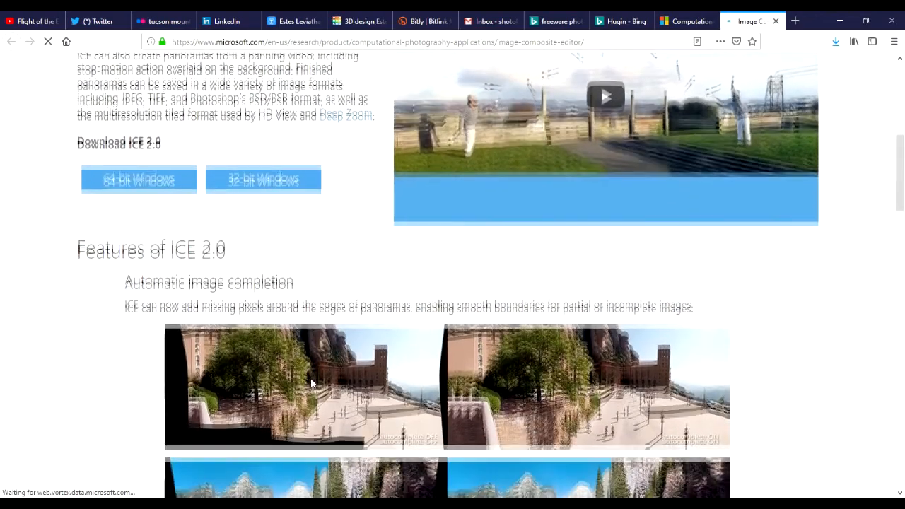
pyautogui.scroll(-2, 311, 384)
pyautogui.scroll(-3, 312, 383)
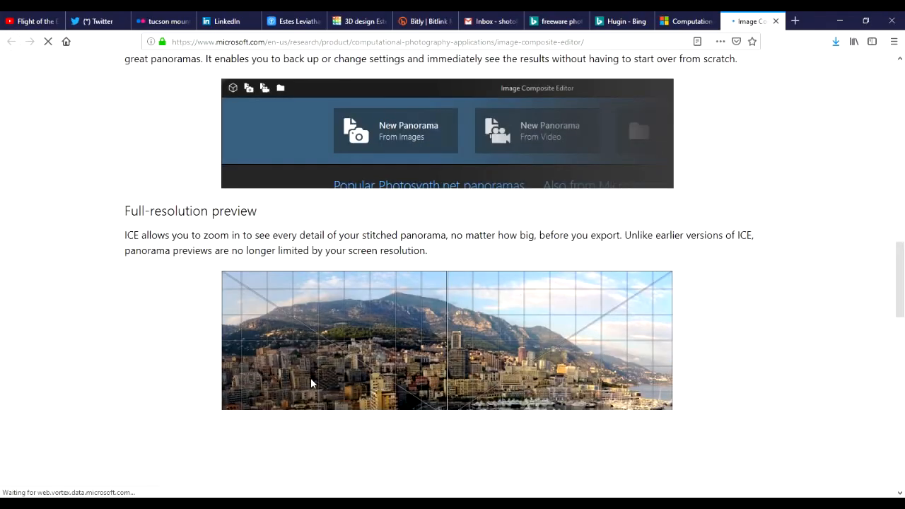
pyautogui.scroll(4, 311, 384)
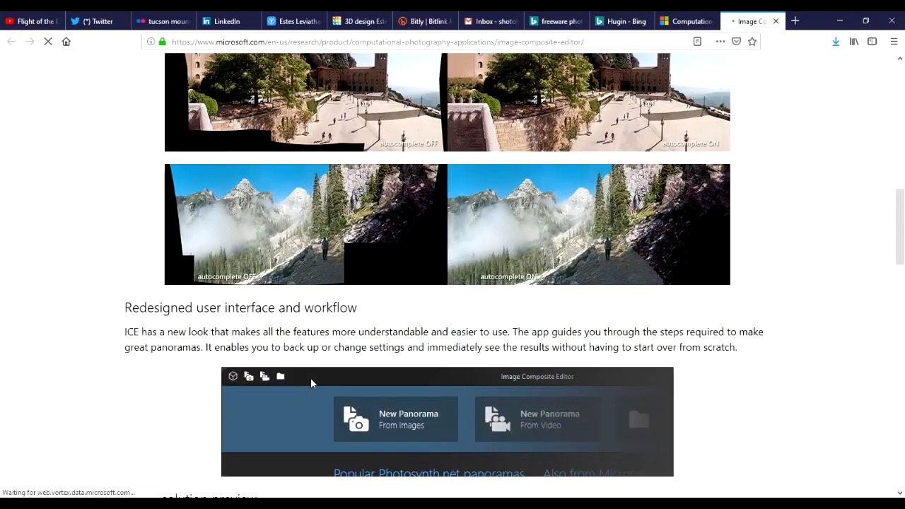
pyautogui.scroll(3, 311, 384)
pyautogui.scroll(8, 310, 378)
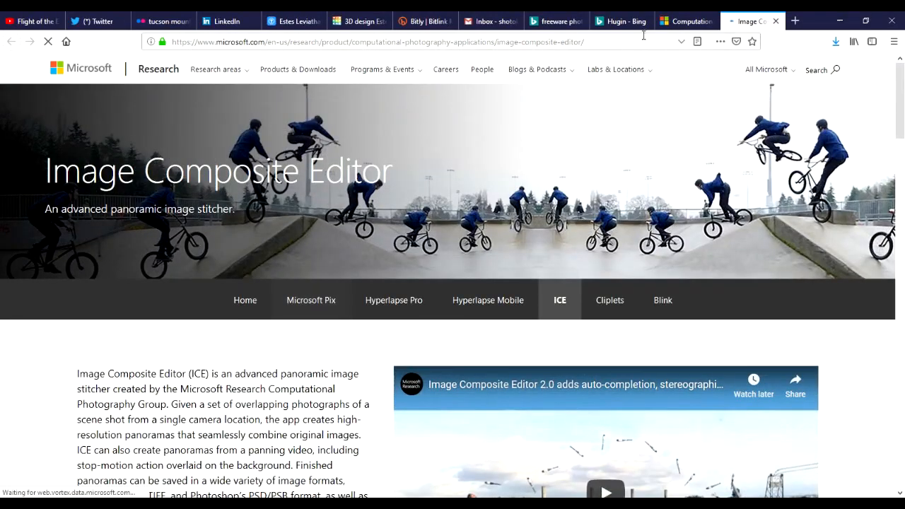
pyautogui.click(686, 21)
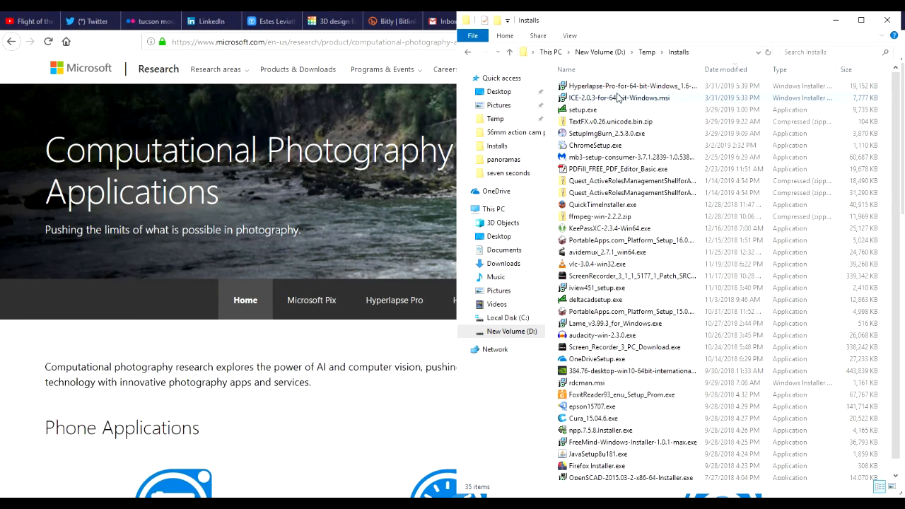
# - Install Image Composite Editor from ICE-2.0.3-for-64-bit-Windows.msi, accepting the licence and the default folder, and launch it when setup finishes
pyautogui.doubleClick(617, 96)
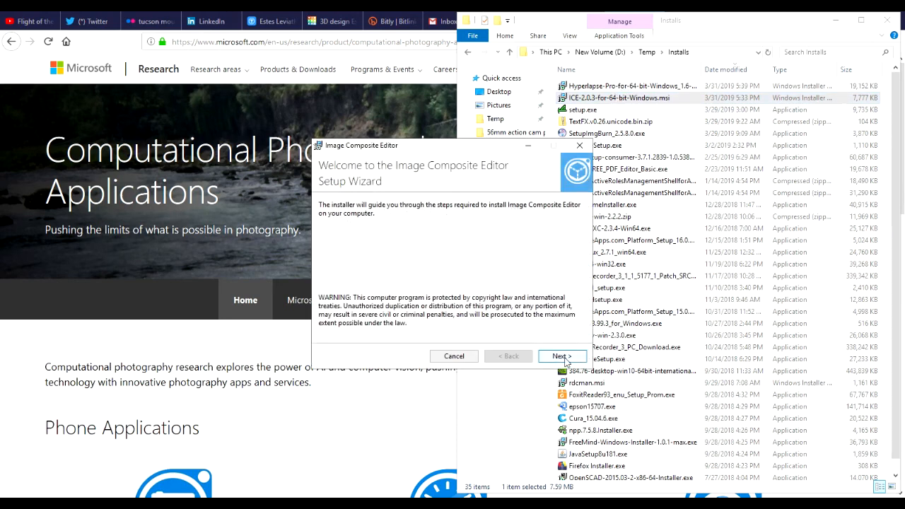
pyautogui.click(562, 357)
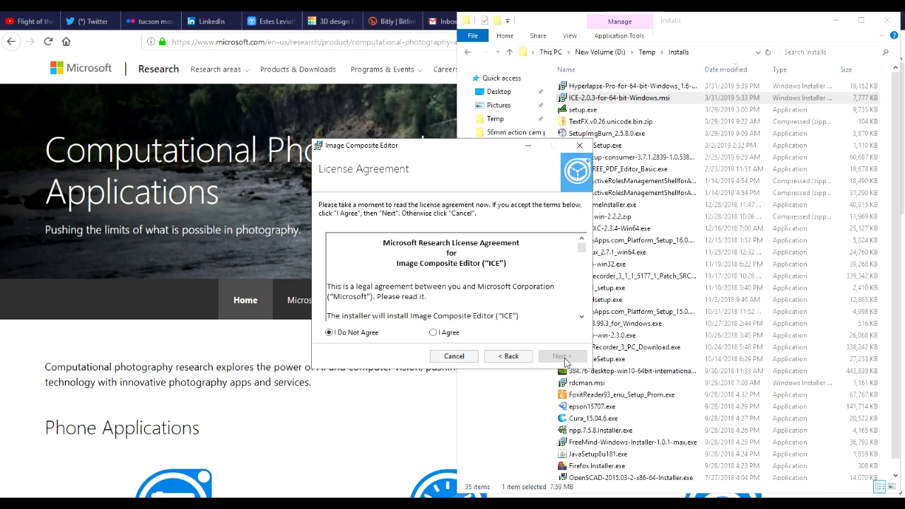
pyautogui.click(433, 333)
pyautogui.click(560, 359)
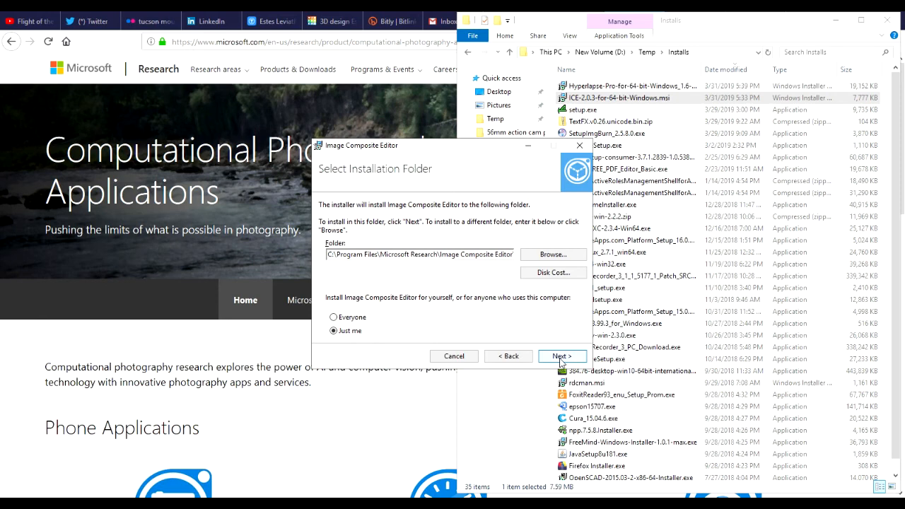
pyautogui.click(561, 358)
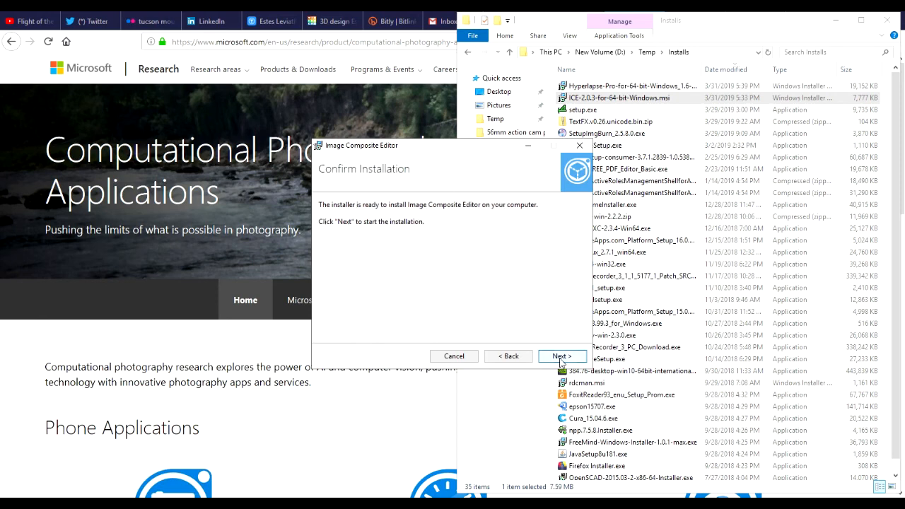
pyautogui.click(561, 357)
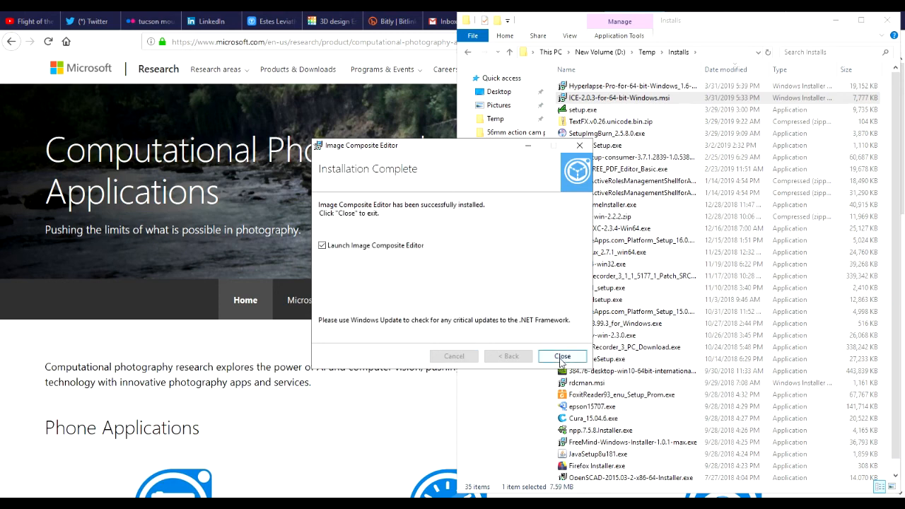
pyautogui.click(562, 357)
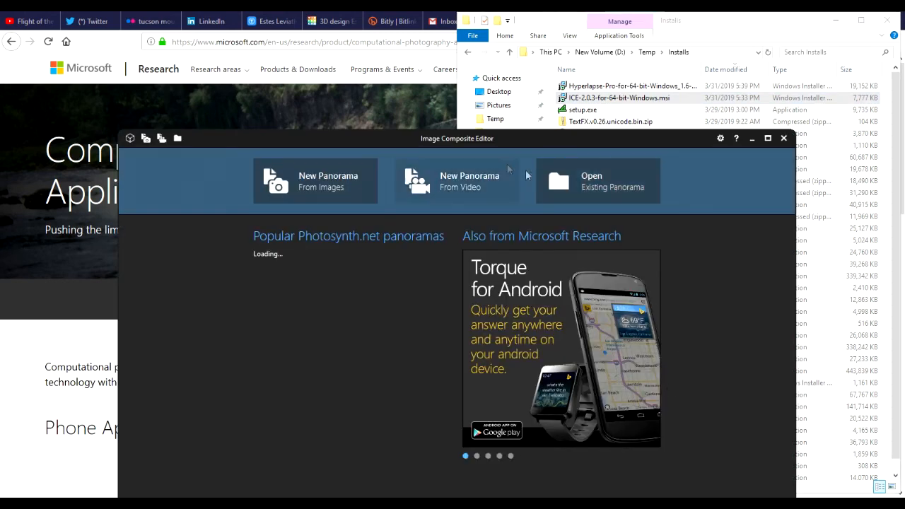
# - Maximize Image Composite Editor, start a new panorama from video and select FHD0010.MOV in the sportcam flight folder
pyautogui.doubleClick(434, 151)
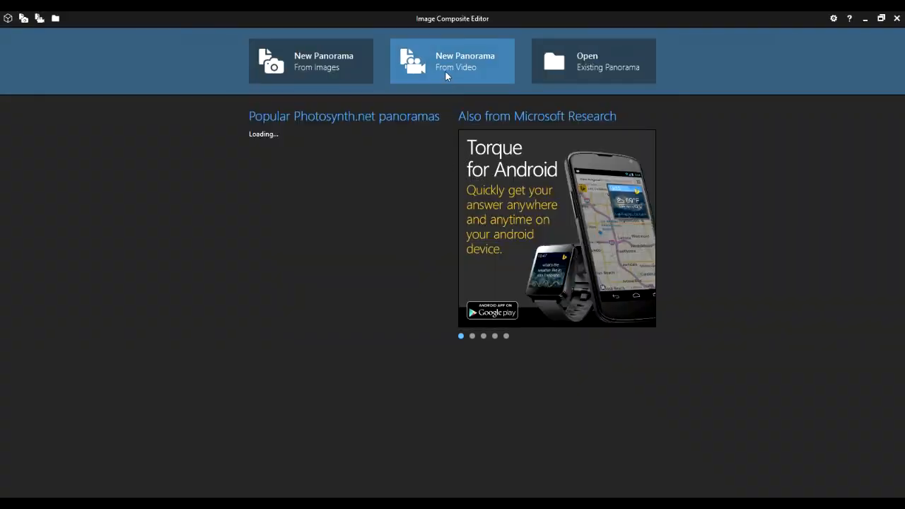
pyautogui.click(445, 71)
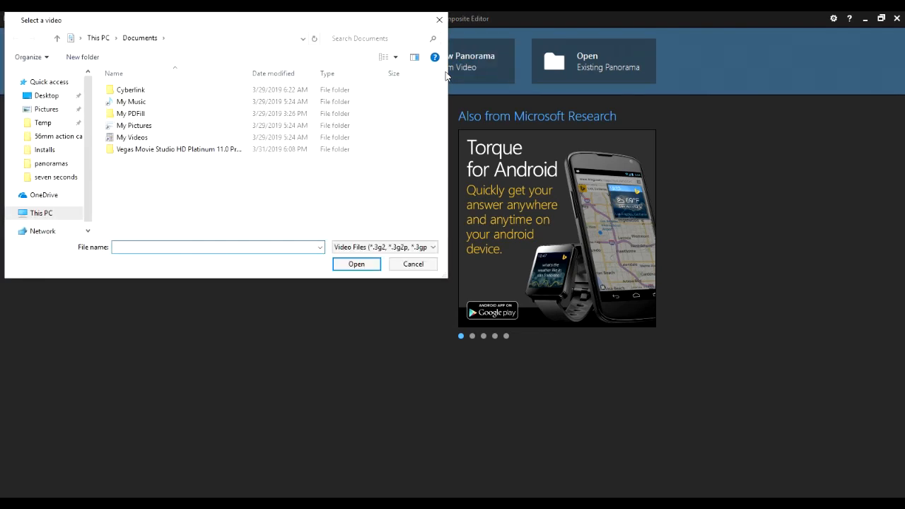
pyautogui.click(160, 129)
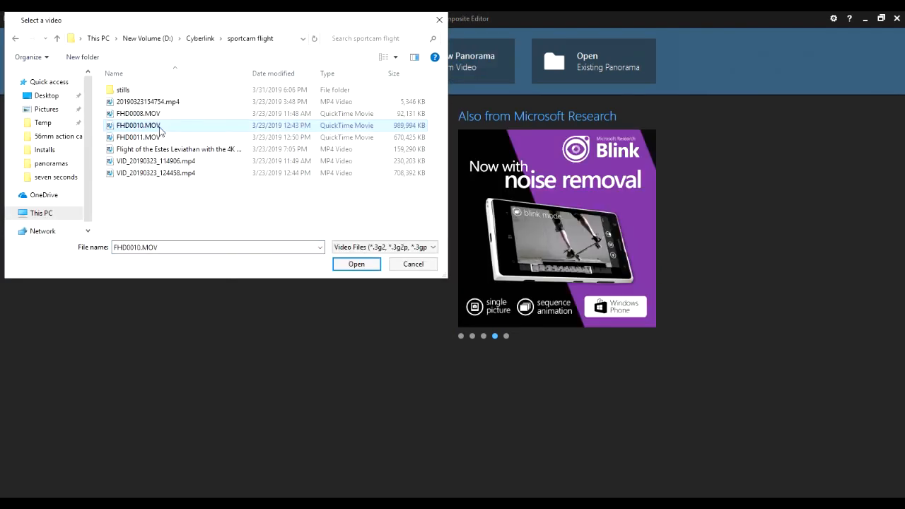
# - Preview FHD0010.MOV in VLC media player, skipping ahead to the rocket flight near its end, and close the player
pyautogui.rightClick(160, 129)
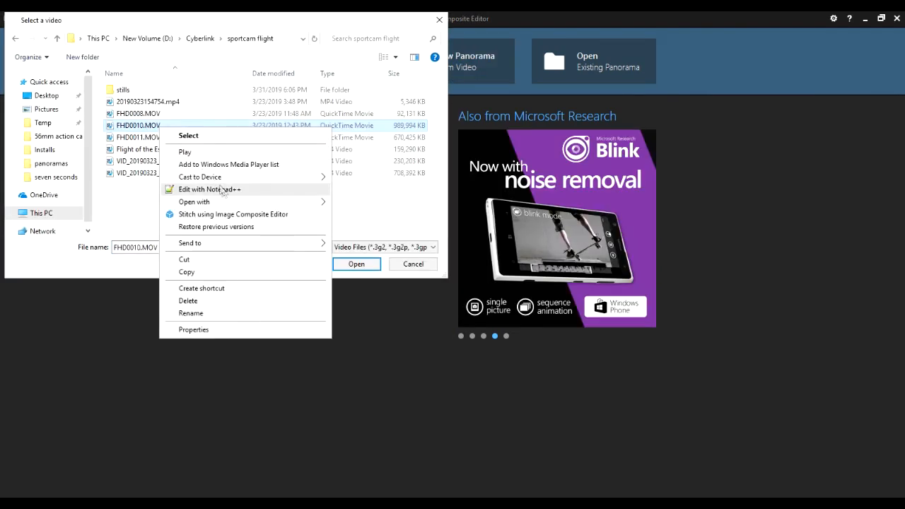
pyautogui.moveTo(228, 204)
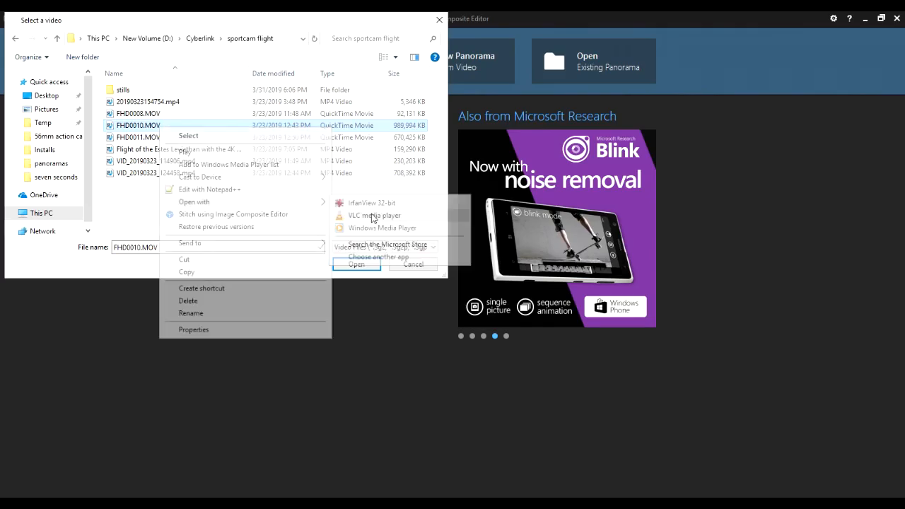
pyautogui.click(373, 215)
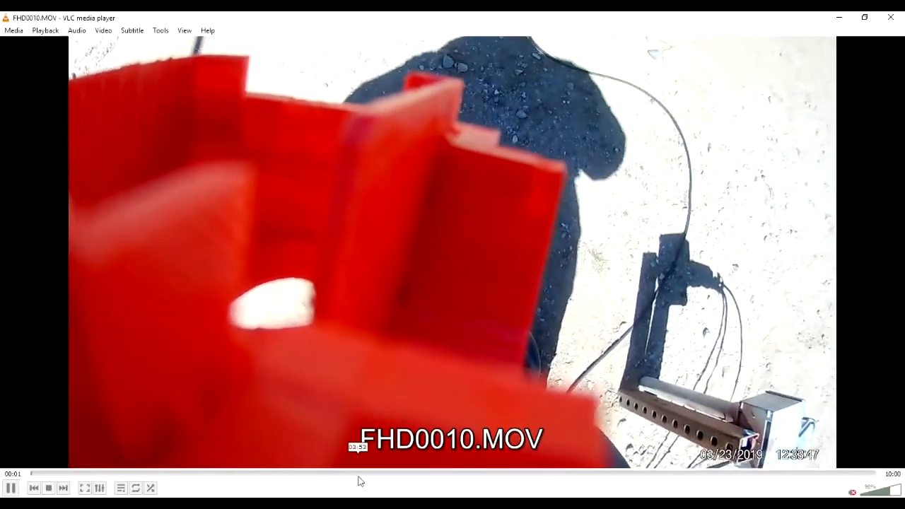
pyautogui.click(360, 474)
pyautogui.click(552, 475)
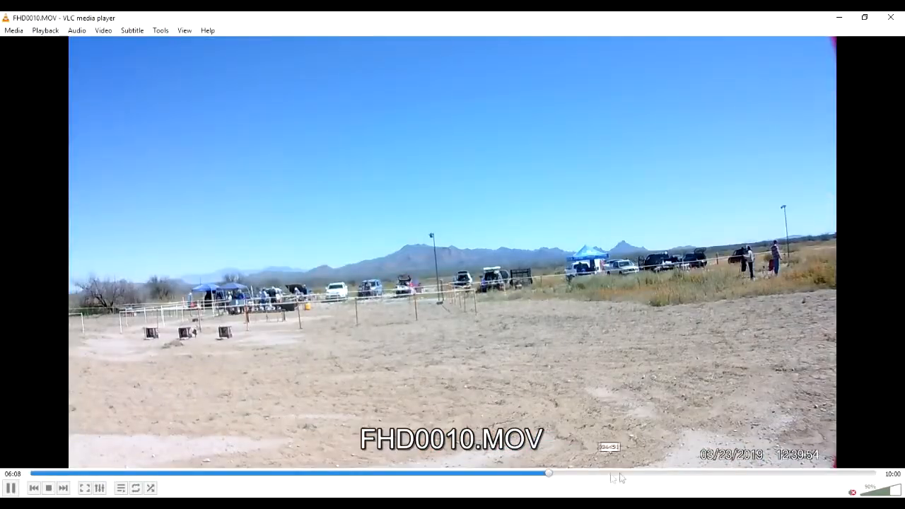
pyautogui.click(636, 474)
pyautogui.click(785, 475)
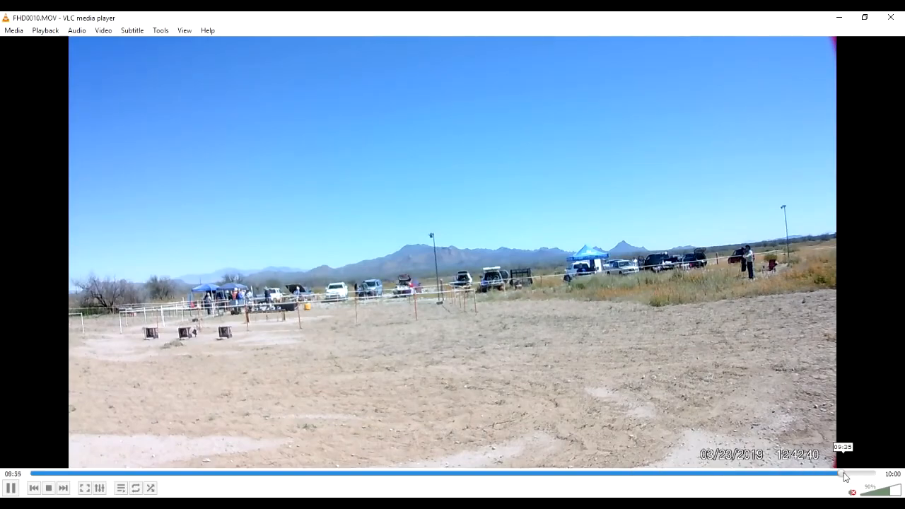
pyautogui.click(858, 475)
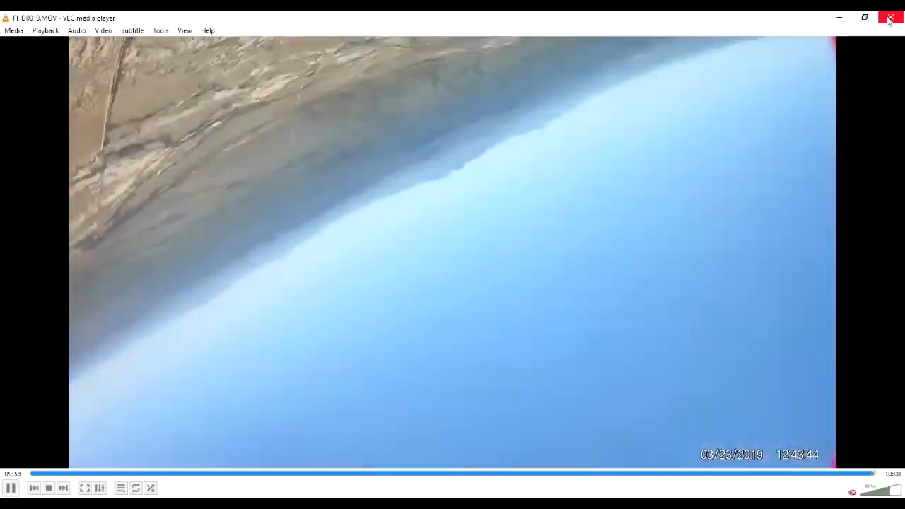
pyautogui.click(889, 18)
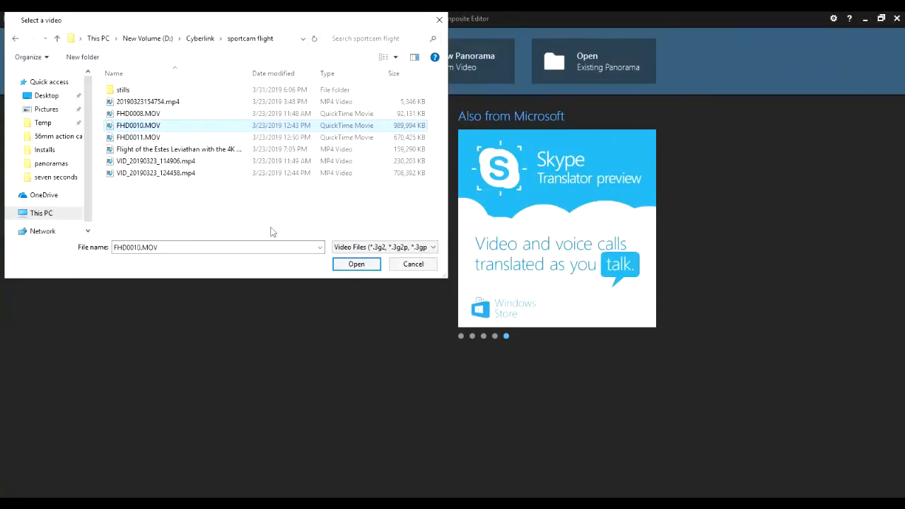
# - Load FHD0010.MOV and trim the video range to start at 09:45.200 and end at 09:48.167
pyautogui.click(356, 265)
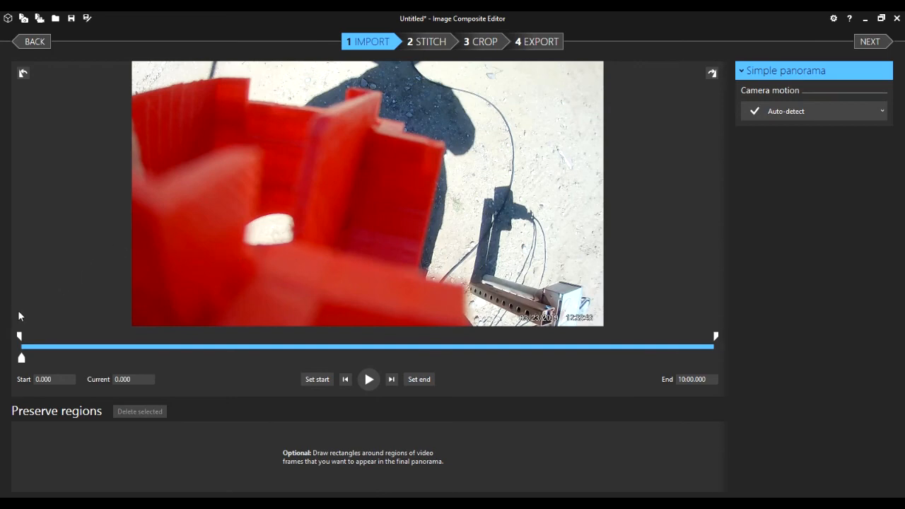
pyautogui.click(16, 344)
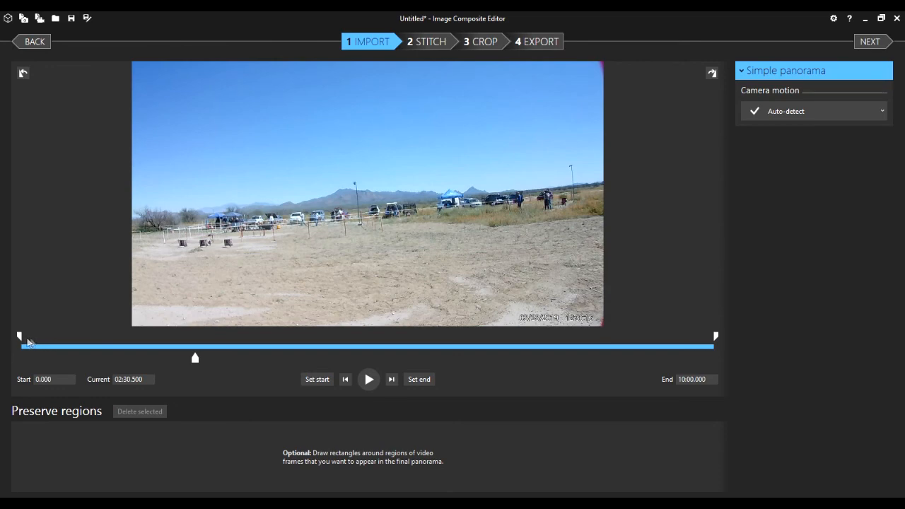
pyautogui.moveTo(20, 337); pyautogui.dragTo(698, 347)
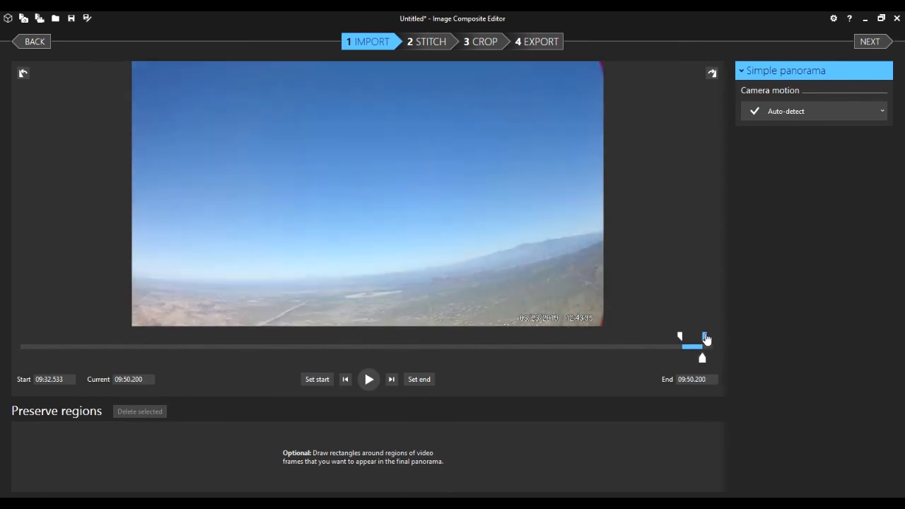
pyautogui.moveTo(708, 339); pyautogui.dragTo(706, 338)
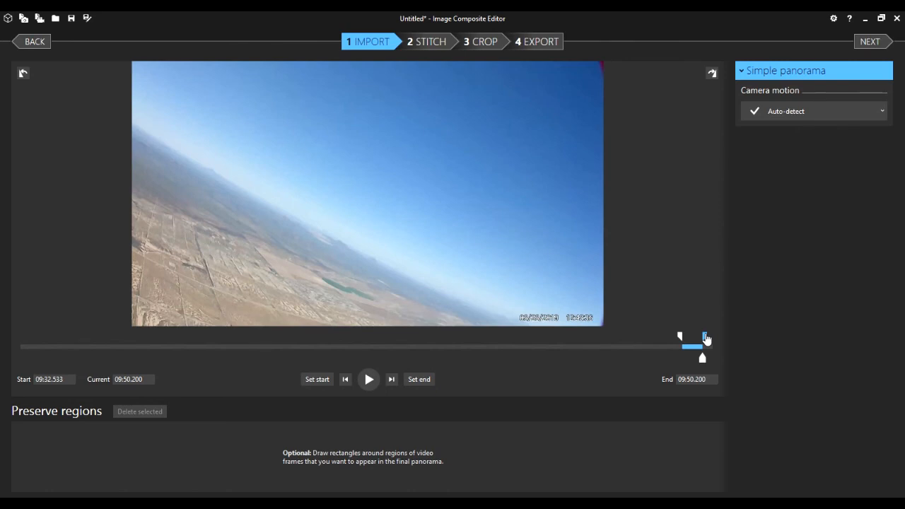
pyautogui.moveTo(706, 341); pyautogui.dragTo(699, 341)
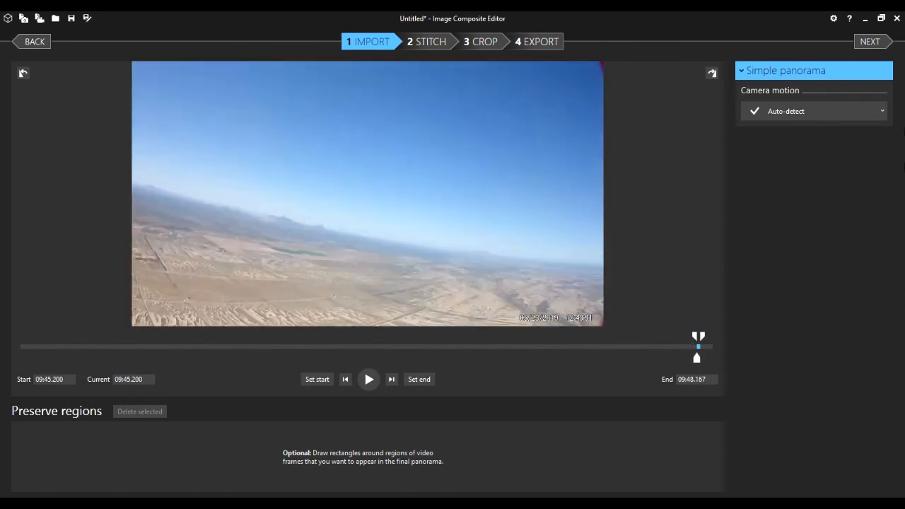
# - Stitch the trimmed clip and shift the panorama's orientation to a roll of about -0.66 and a pitch of about -0.15 degrees
pyautogui.click(868, 43)
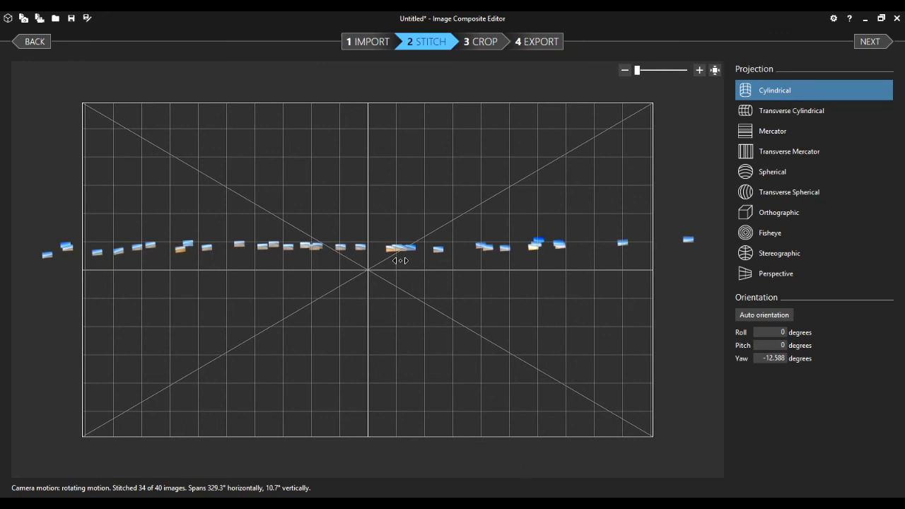
pyautogui.scroll(5, 400, 261)
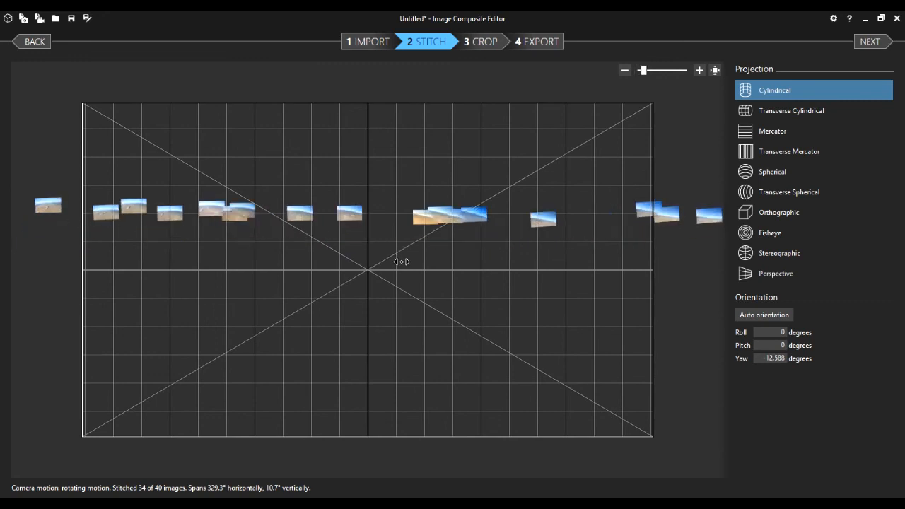
pyautogui.moveTo(402, 263); pyautogui.dragTo(487, 139)
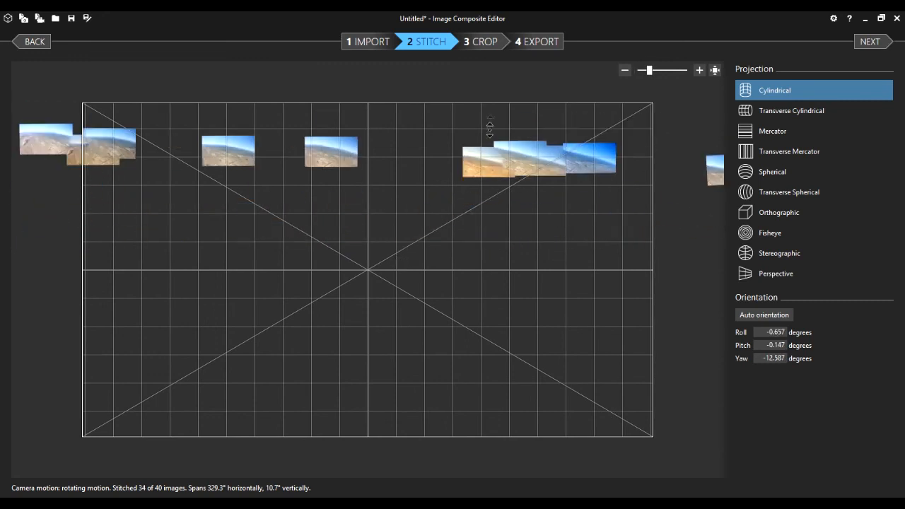
# - Examine the stitched frames along the full width of the panorama in the crop stage, checking their seams and spacing
pyautogui.click(488, 42)
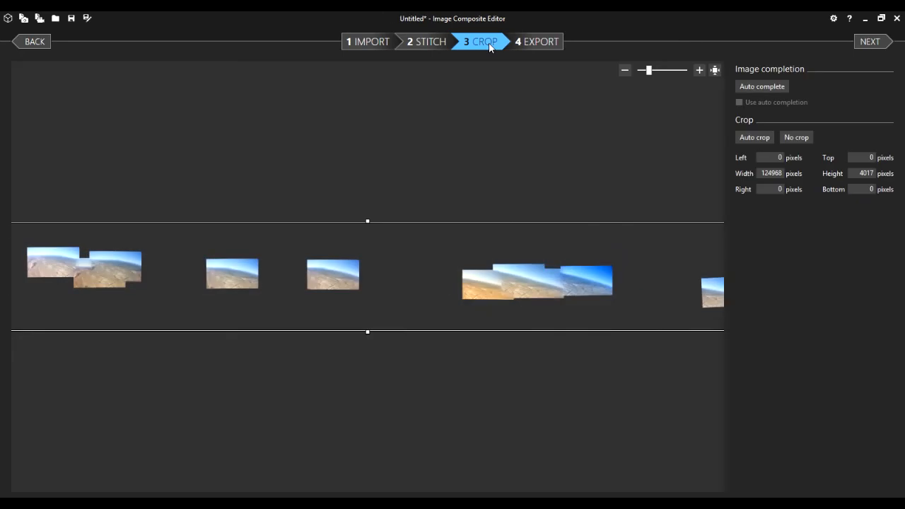
pyautogui.moveTo(507, 403); pyautogui.dragTo(178, 398)
pyautogui.moveTo(606, 387); pyautogui.dragTo(259, 384)
pyautogui.moveTo(657, 382); pyautogui.dragTo(216, 392)
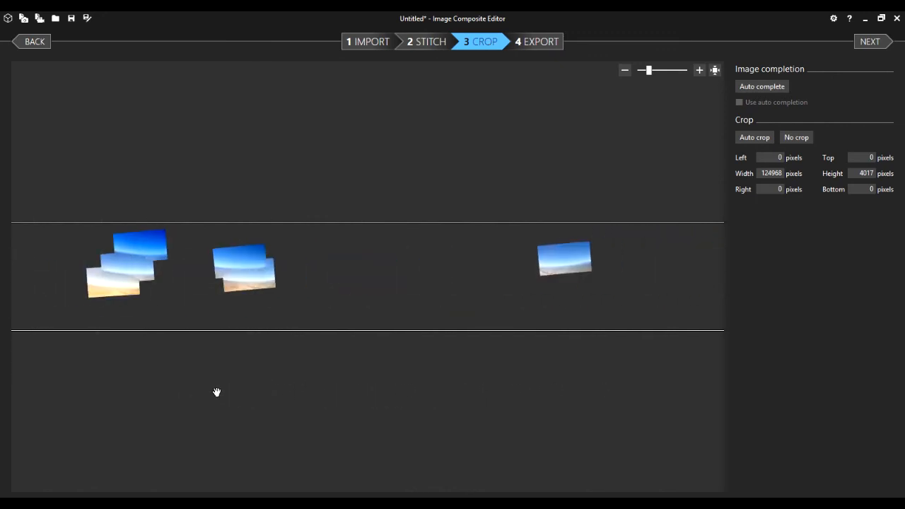
pyautogui.moveTo(623, 395); pyautogui.dragTo(319, 401)
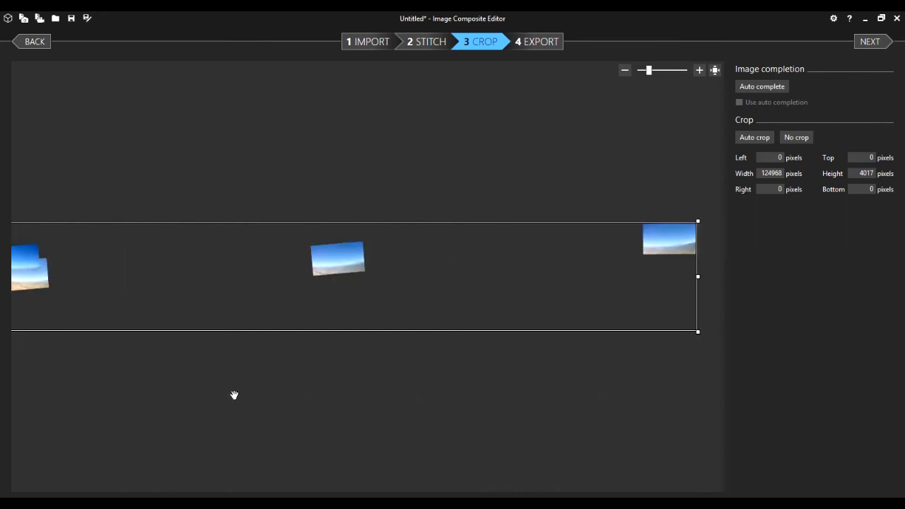
pyautogui.moveTo(236, 396); pyautogui.dragTo(505, 400)
pyautogui.scroll(4, 370, 374)
pyautogui.scroll(2, 370, 373)
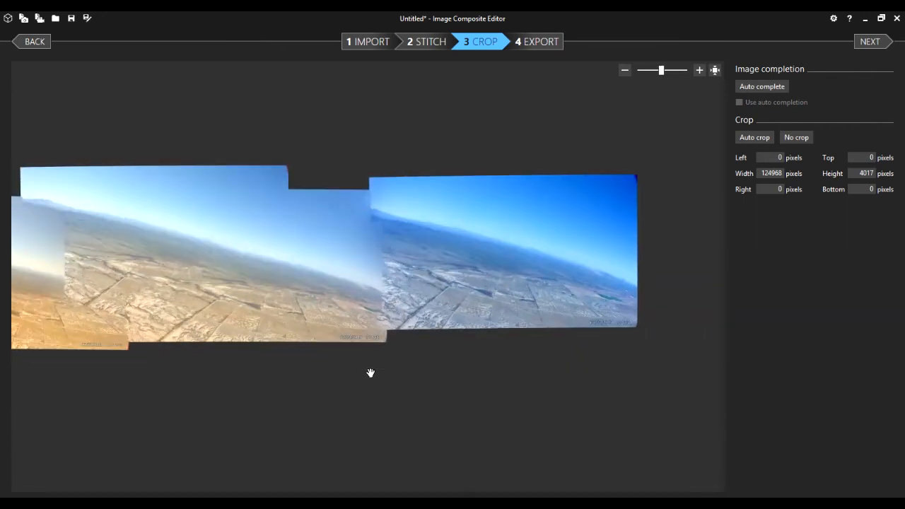
pyautogui.scroll(2, 370, 373)
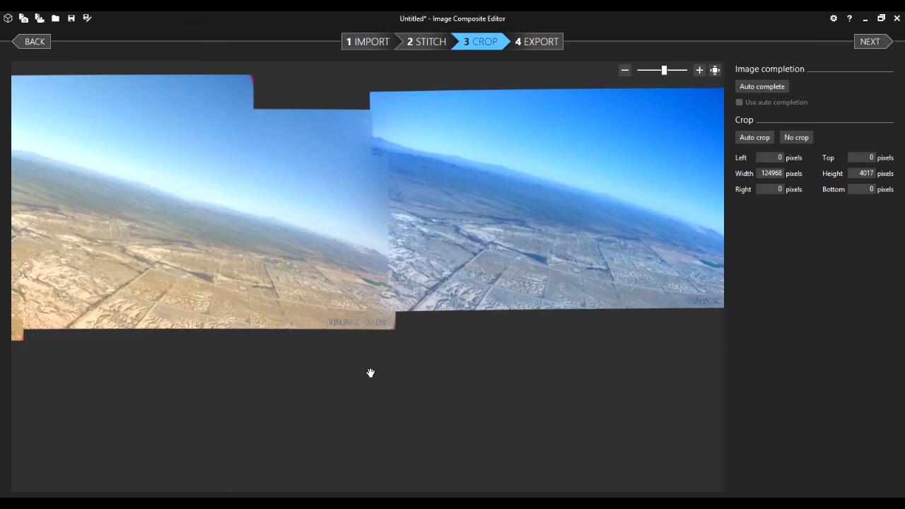
pyautogui.scroll(3, 371, 373)
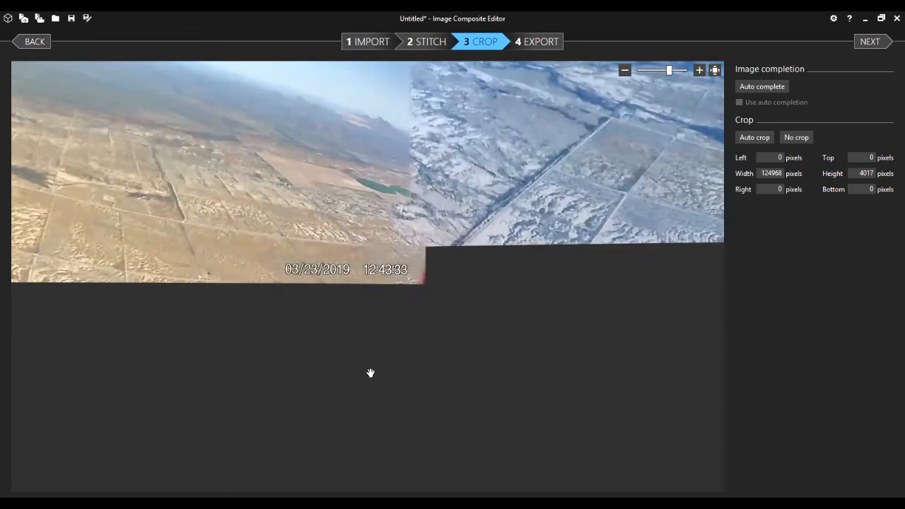
pyautogui.scroll(-6, 371, 373)
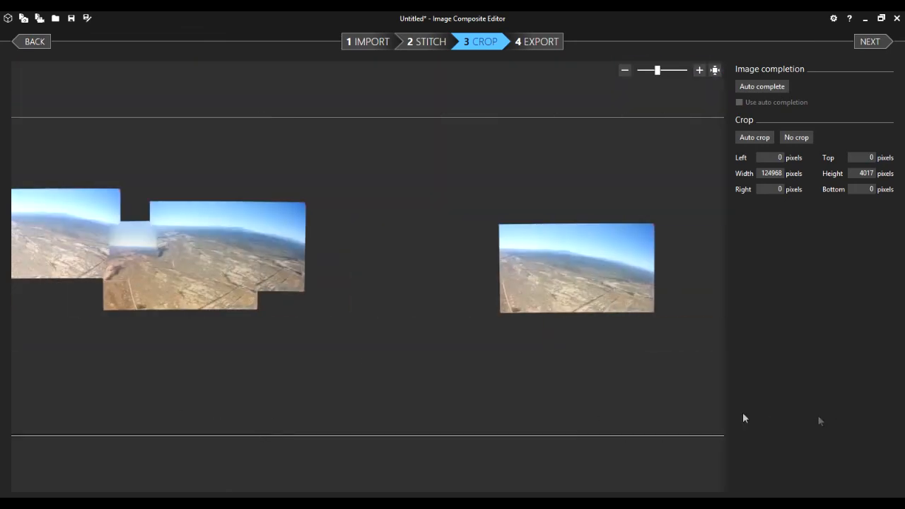
pyautogui.moveTo(229, 414); pyautogui.dragTo(364, 432)
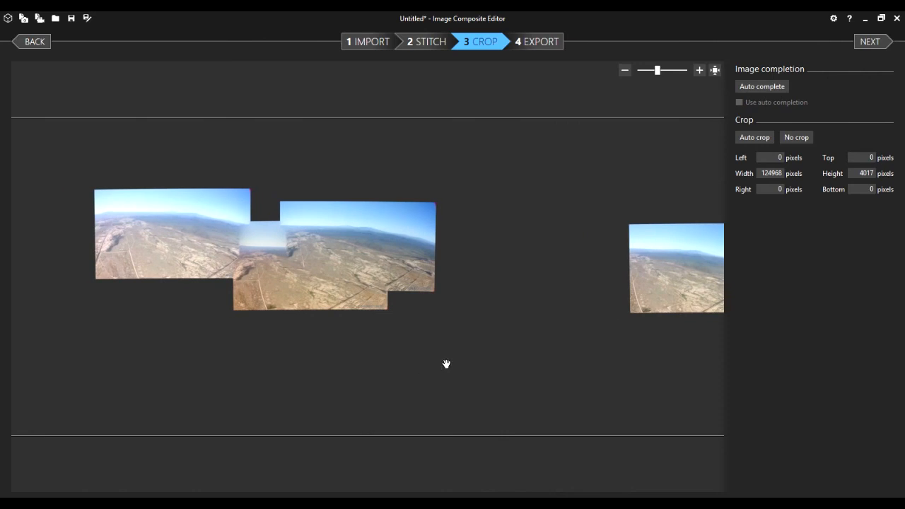
pyautogui.scroll(3, 446, 363)
pyautogui.moveTo(420, 370); pyautogui.dragTo(602, 464)
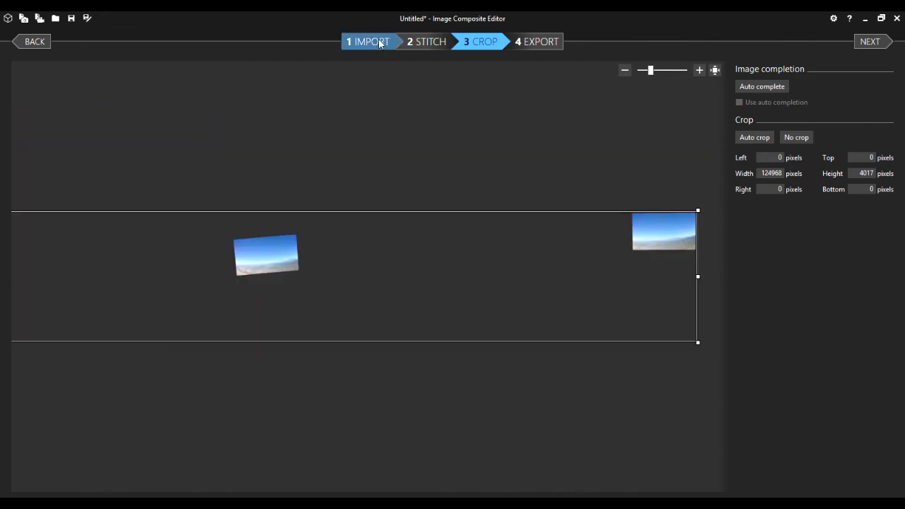
# - Return to the import stage, undo the latest trims and reset the video range to 09:41.833 through 09:42.867
pyautogui.click(44, 43)
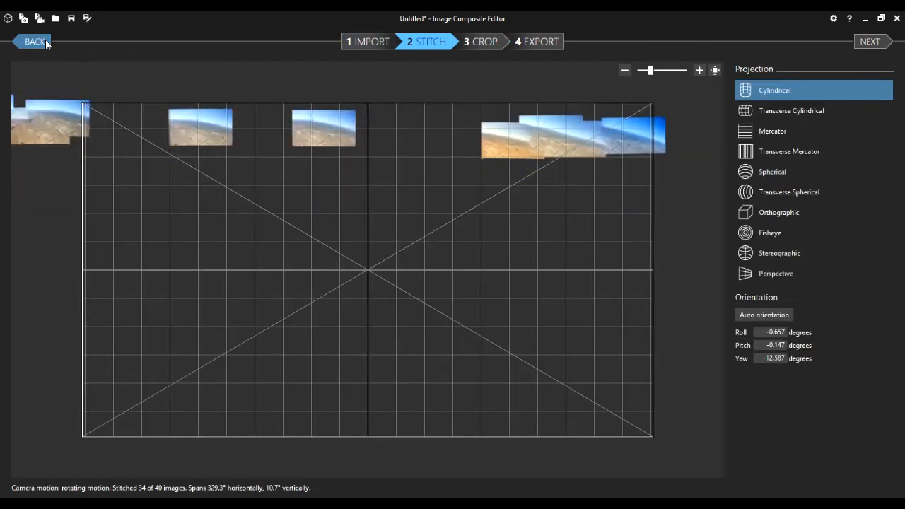
pyautogui.click(36, 41)
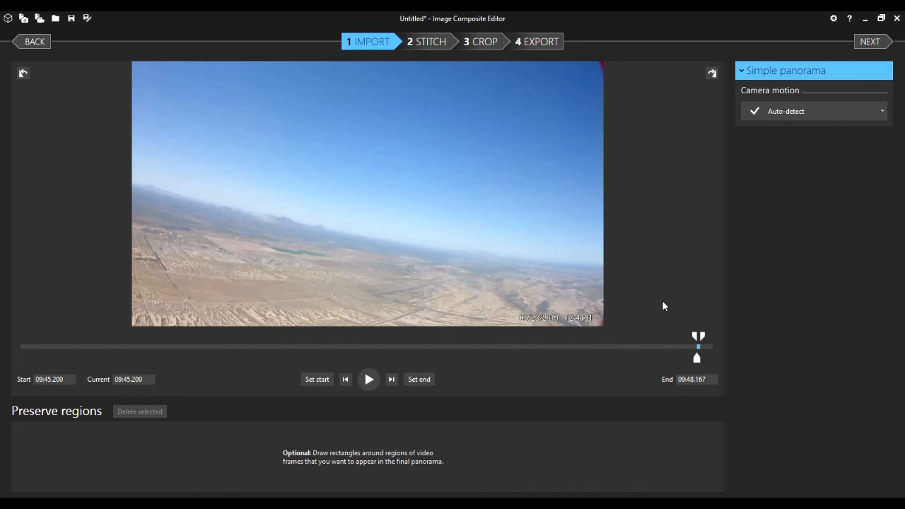
pyautogui.hotkey('ctrl', 'z')
pyautogui.hotkey('ctrl', 'z')
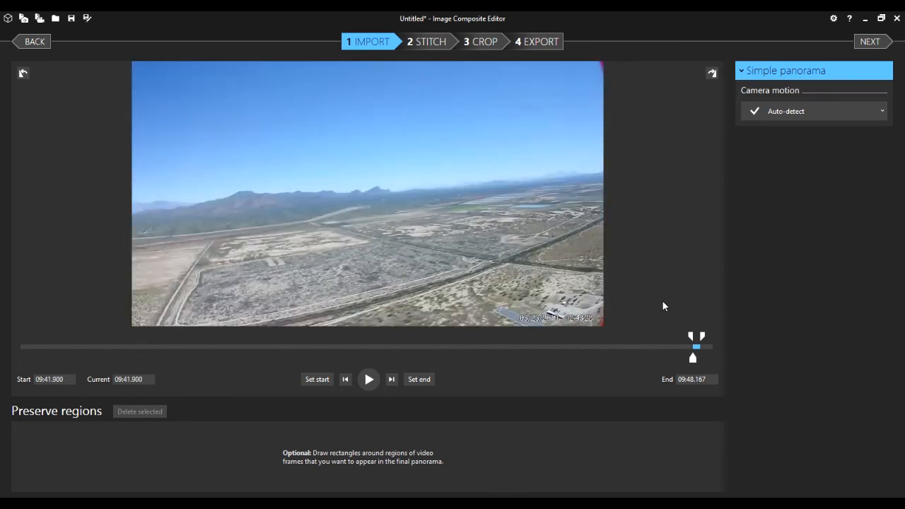
pyautogui.hotkey('ctrl', 'z')
pyautogui.moveTo(704, 339); pyautogui.dragTo(695, 338)
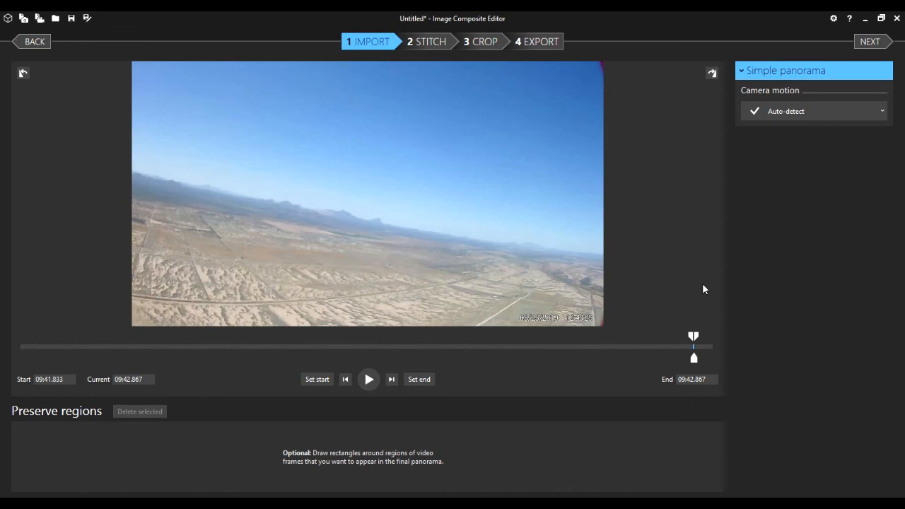
# - Stitch the shortened clip and tilt the perspective panorama to a pitch of about -39.8 degrees, centring it on the grid
pyautogui.click(437, 45)
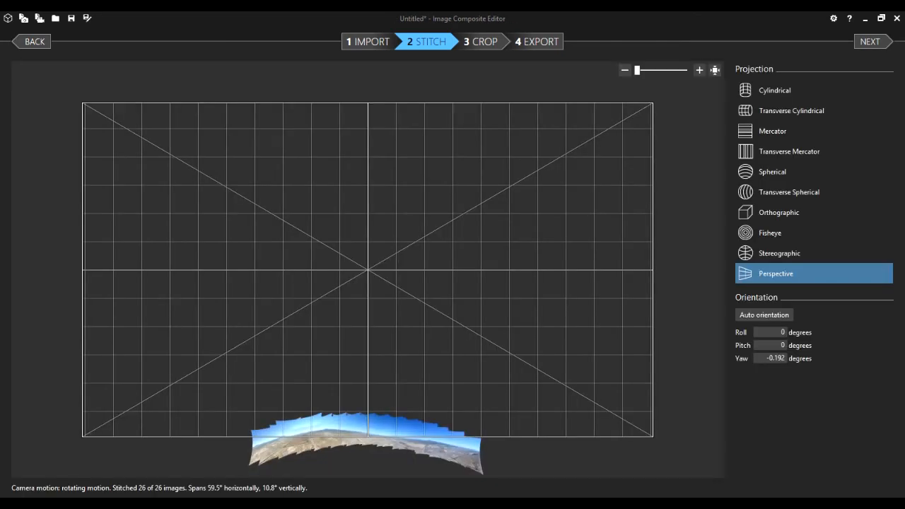
pyautogui.moveTo(386, 403); pyautogui.dragTo(388, 230)
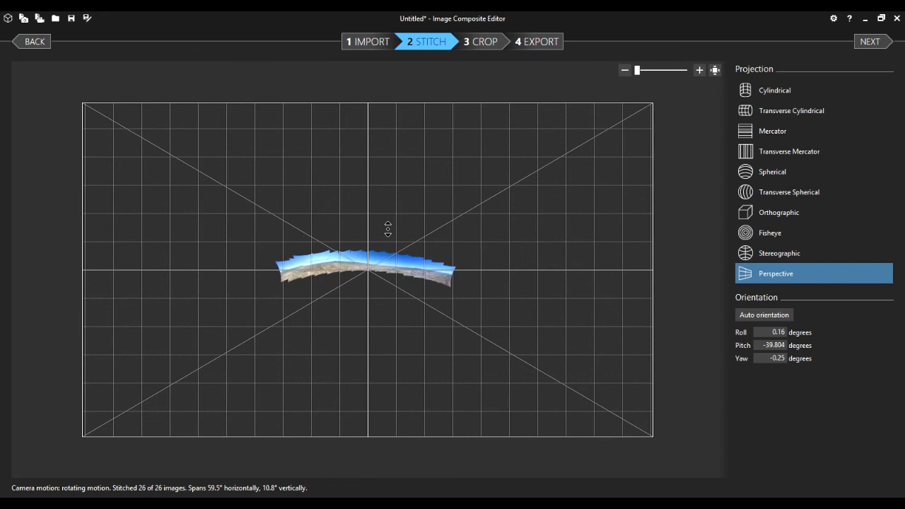
pyautogui.scroll(2, 380, 291)
pyautogui.scroll(3, 381, 291)
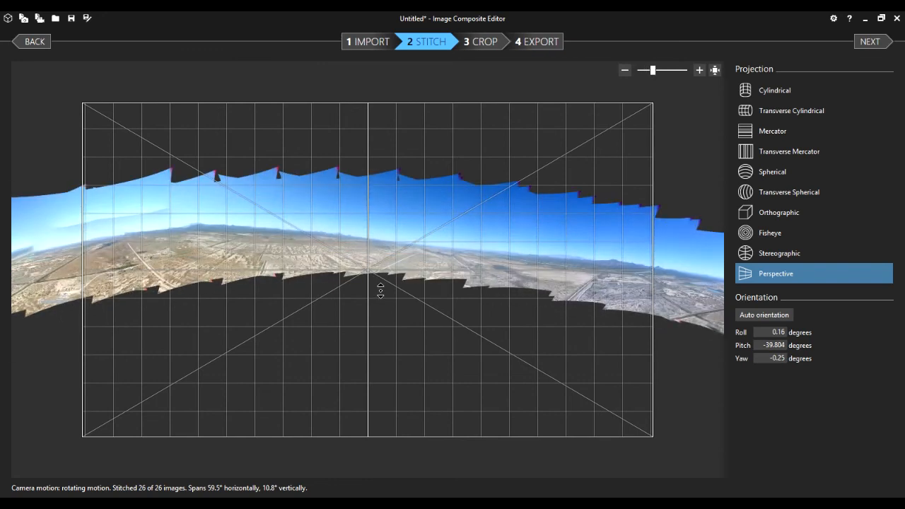
pyautogui.scroll(-1, 381, 291)
pyautogui.scroll(-1, 380, 291)
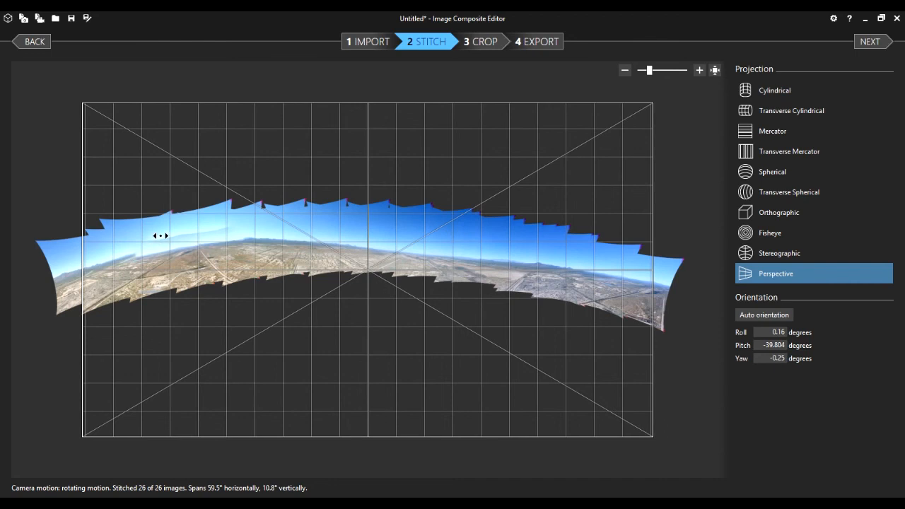
# - Crop the stitched panorama automatically to a clean rectangle without ragged edges
pyautogui.click(485, 44)
pyautogui.moveTo(269, 251); pyautogui.dragTo(348, 262)
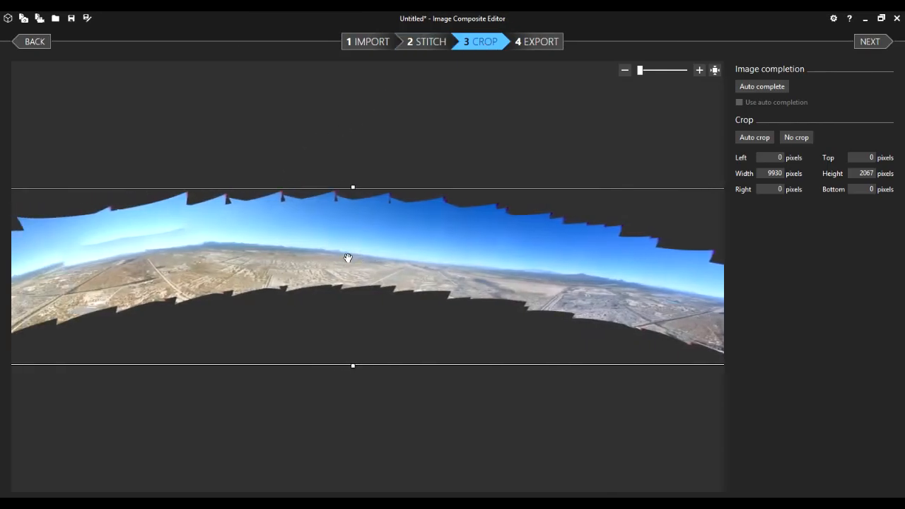
pyautogui.click(751, 139)
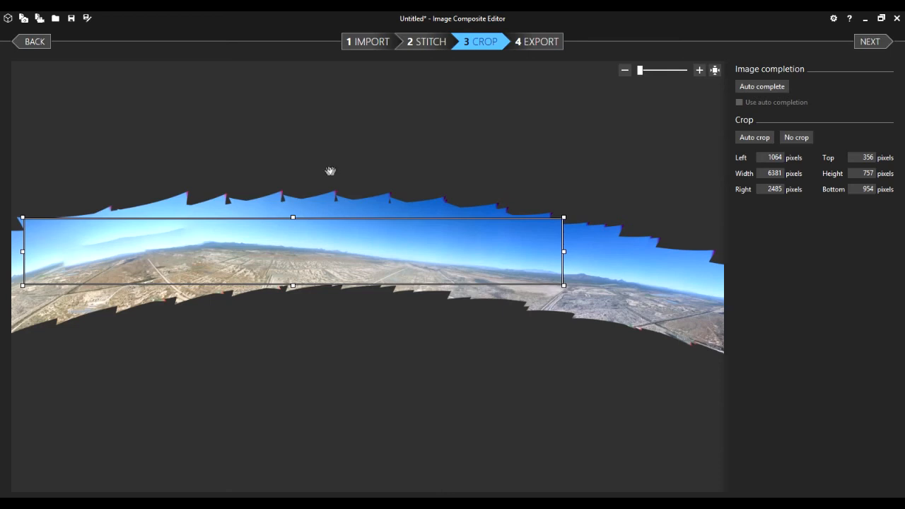
pyautogui.moveTo(442, 325); pyautogui.dragTo(473, 320)
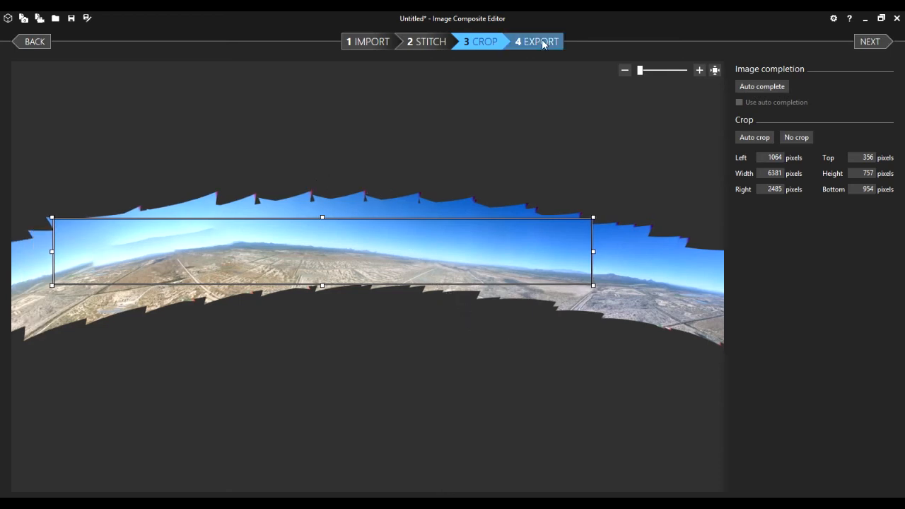
# - Export the cropped panorama to the sportcam flight folder as the JPEG XR file FHD0010_stitch.jxr and inspect its detail
pyautogui.click(543, 44)
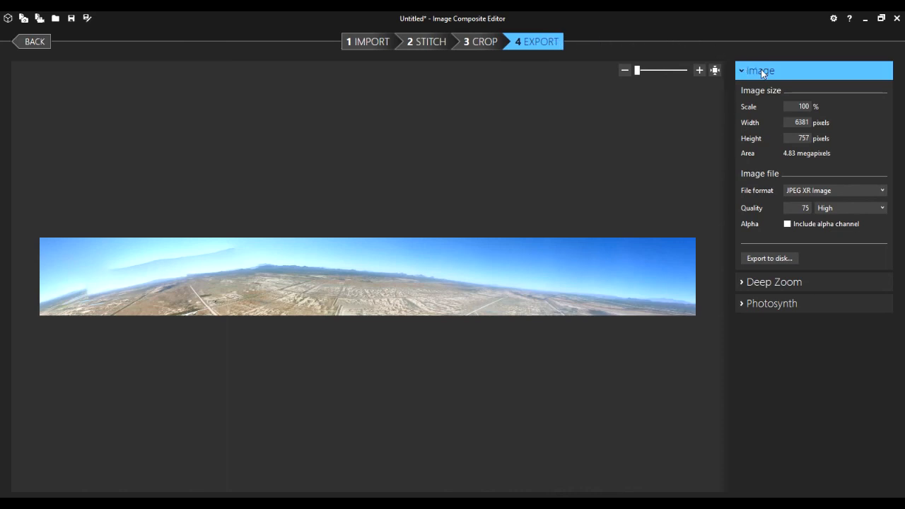
pyautogui.click(762, 261)
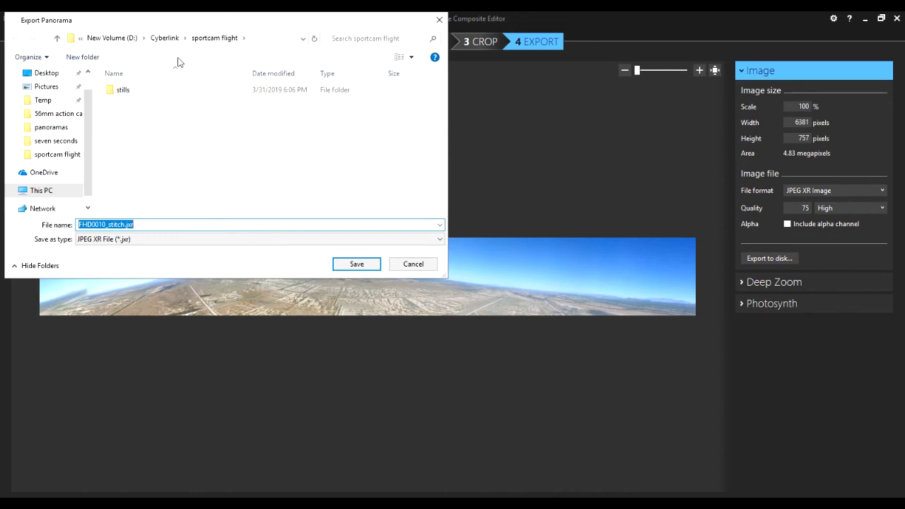
pyautogui.click(356, 264)
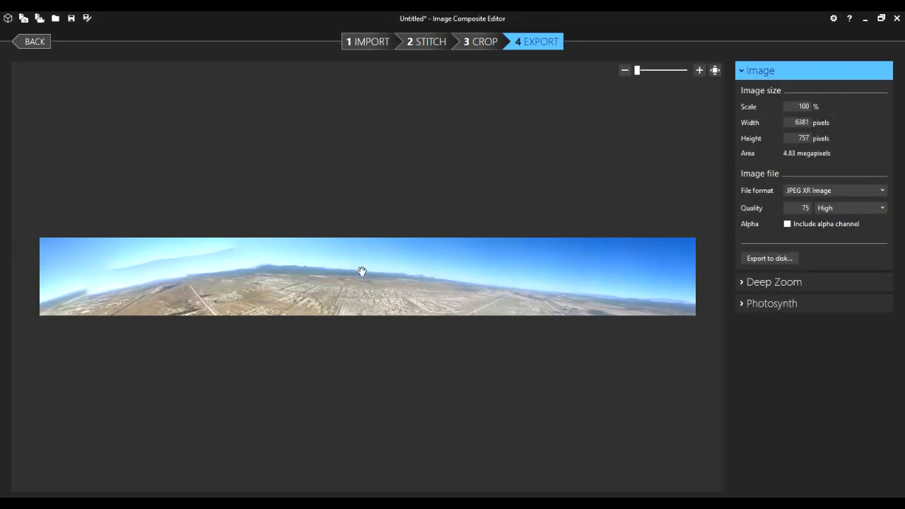
pyautogui.scroll(4, 390, 299)
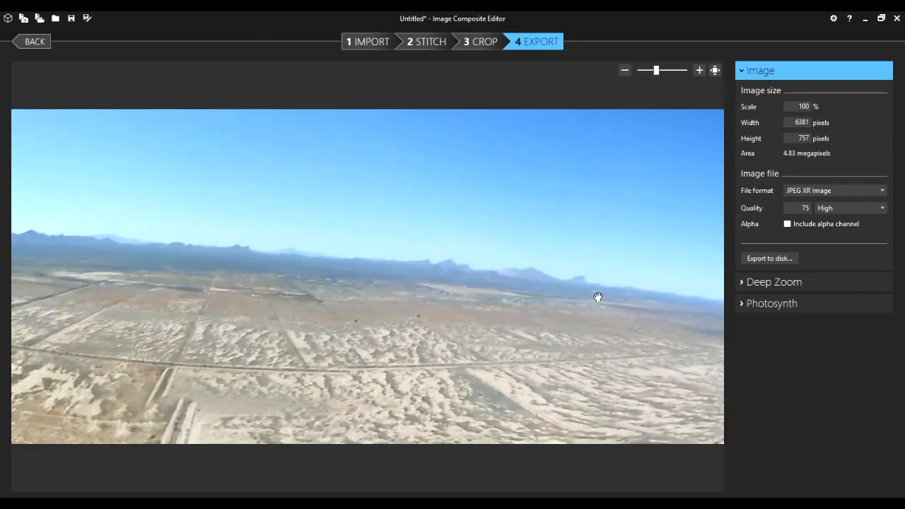
pyautogui.scroll(1, 598, 297)
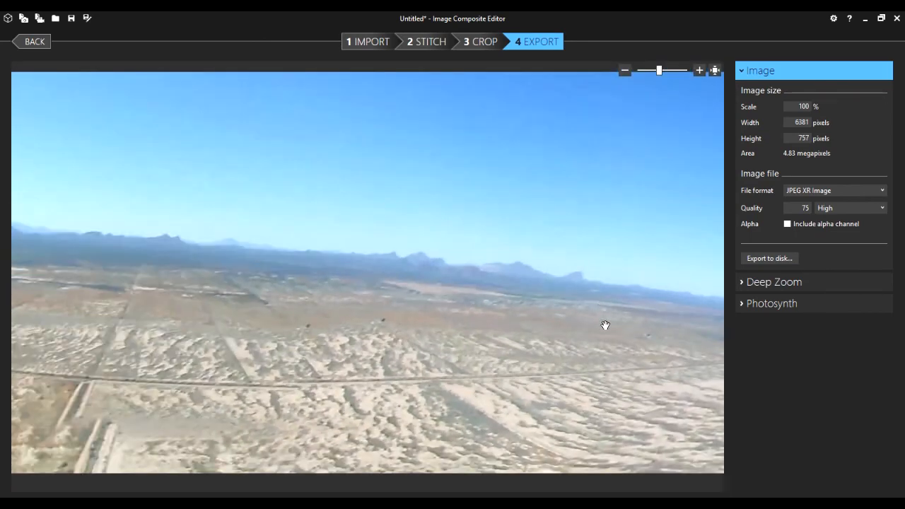
pyautogui.moveTo(602, 324); pyautogui.dragTo(144, 325)
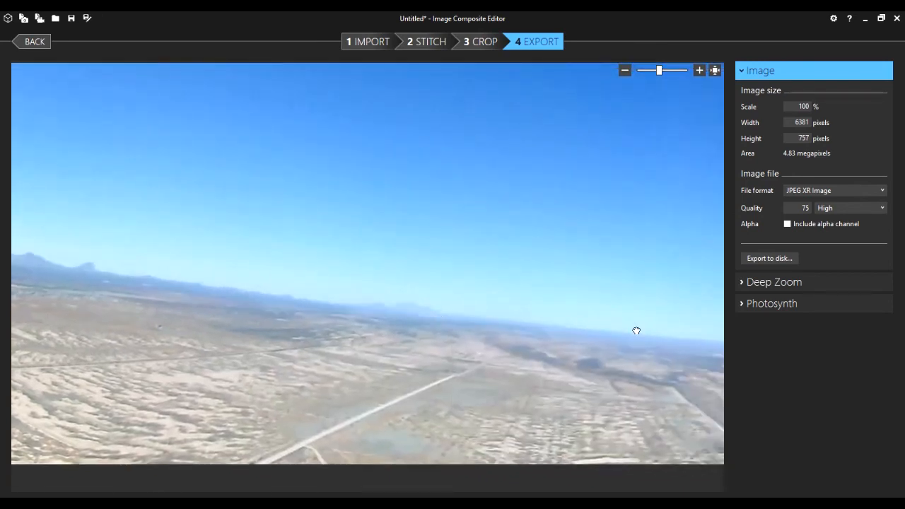
pyautogui.moveTo(636, 330); pyautogui.dragTo(172, 329)
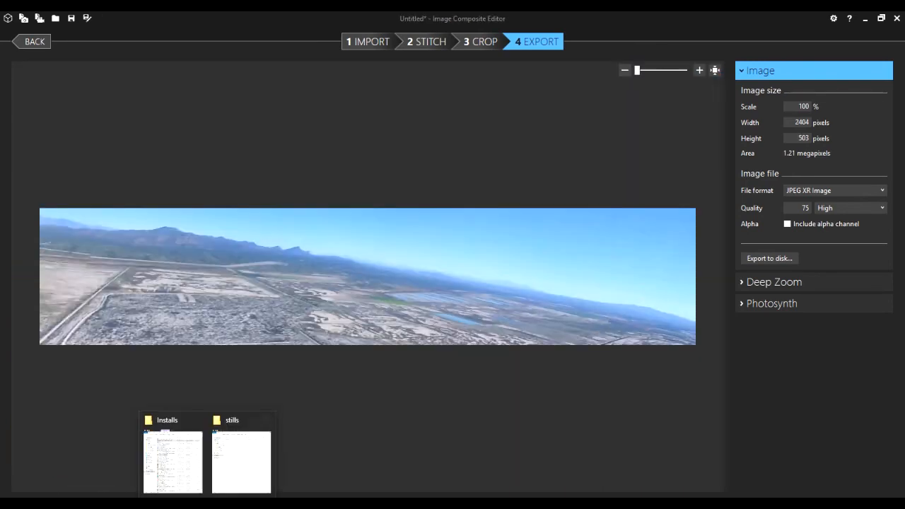
# - Show the sportcam flight folder in File Explorer and sort its files by date modified, newest first
pyautogui.click(254, 481)
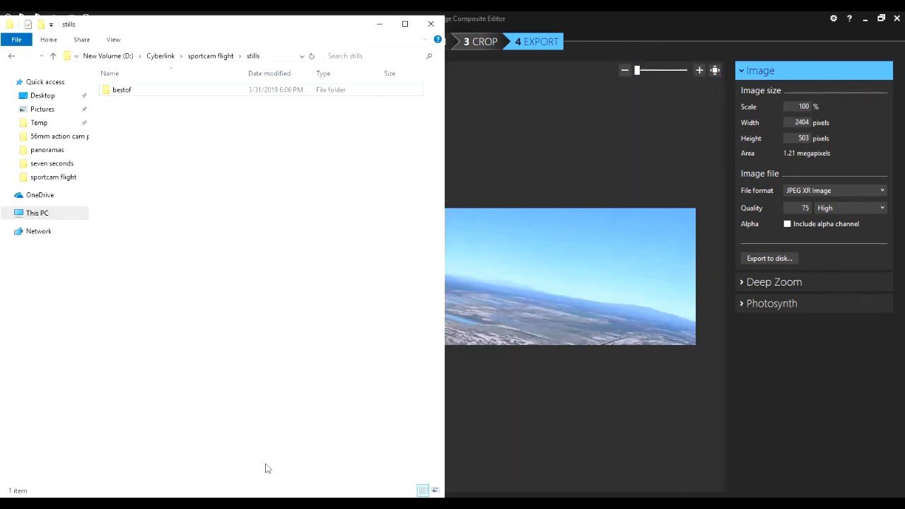
pyautogui.click(212, 56)
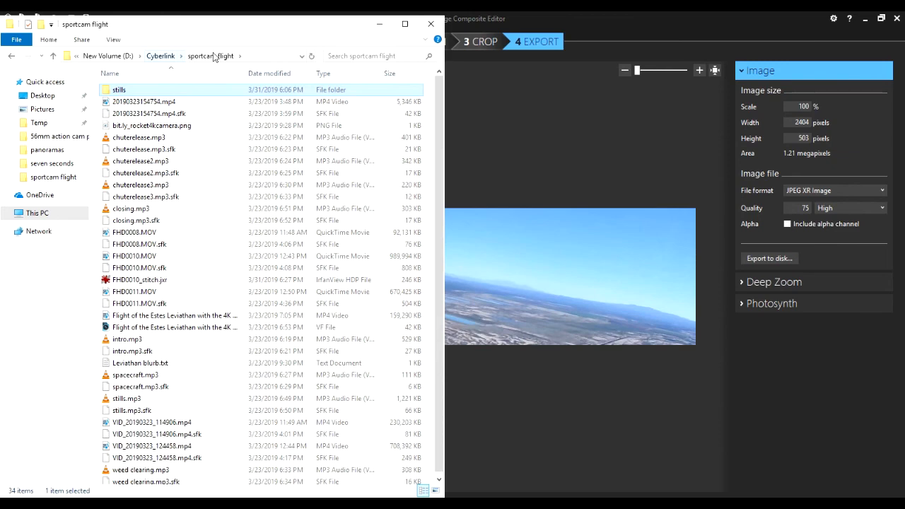
pyautogui.click(282, 75)
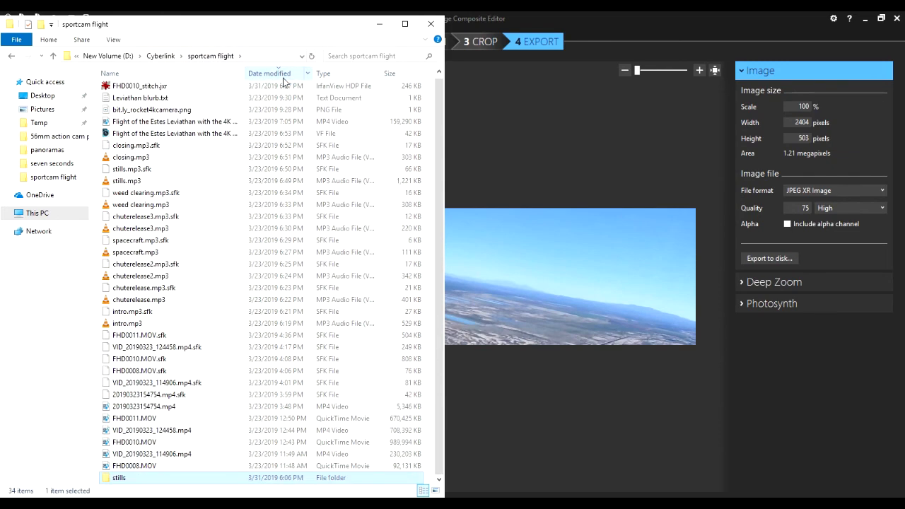
# - Try to open the exported panorama FHD0010_stitch.jxr with the 32-bit version of IrfanView
pyautogui.click(152, 86)
pyautogui.rightClick(151, 86)
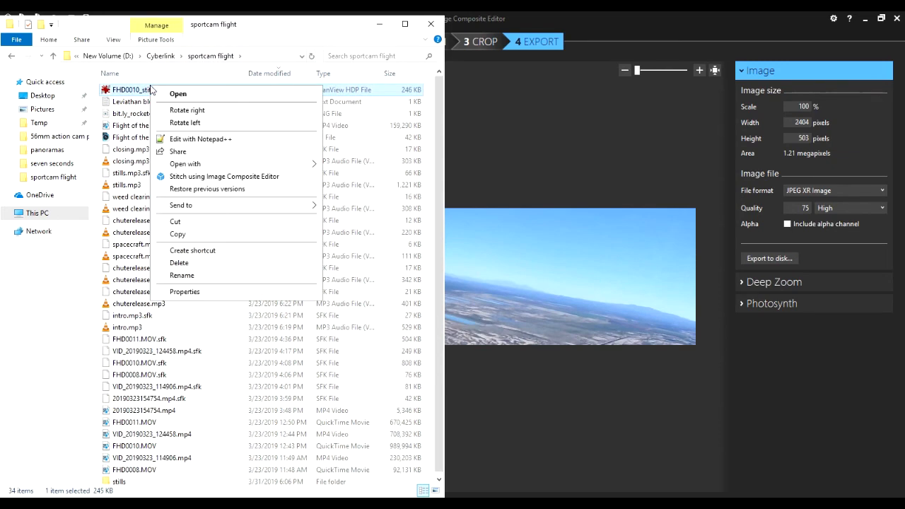
pyautogui.moveTo(204, 167)
pyautogui.click(334, 168)
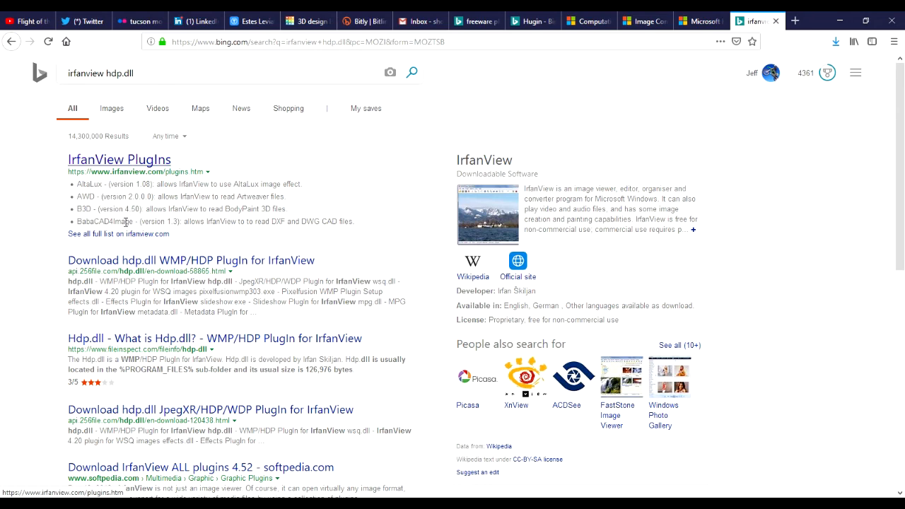
# - Open the full plugin list on irfanview.com and find the 32-bit ZIP package that contains the Hdp plugin
pyautogui.click(125, 235)
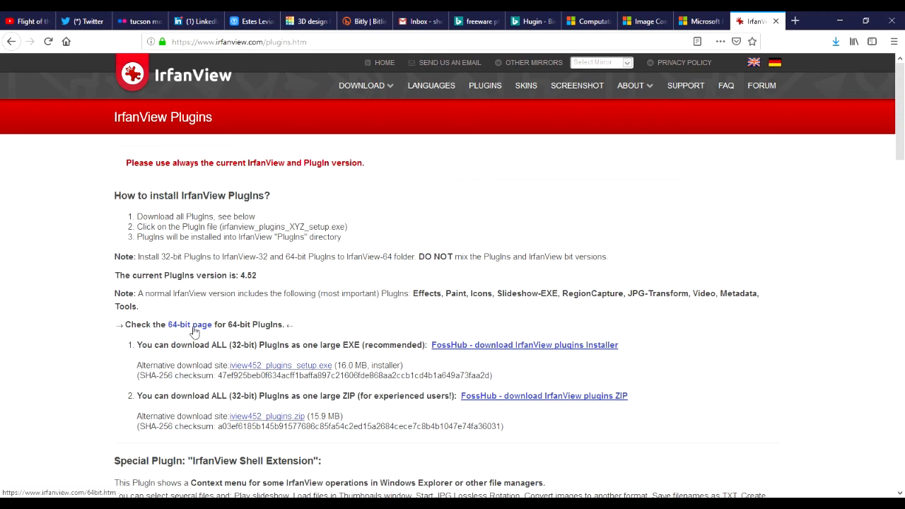
pyautogui.scroll(-4, 462, 359)
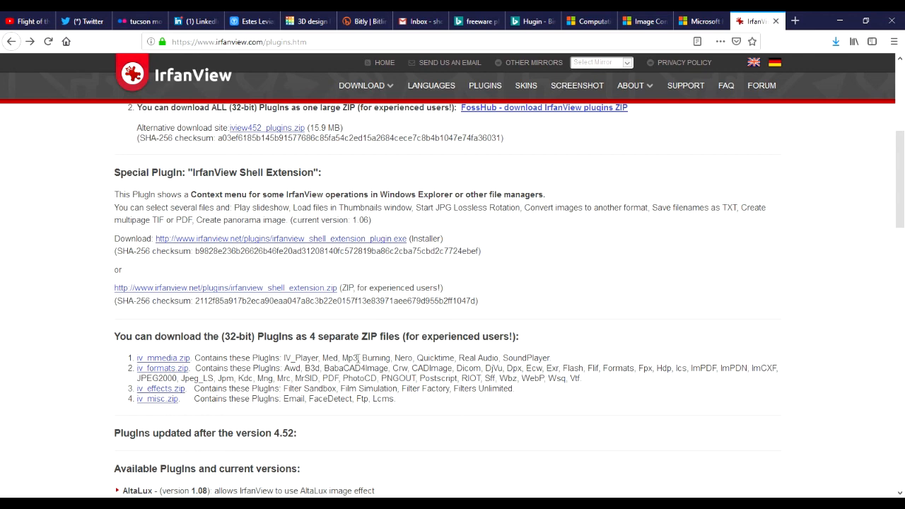
pyautogui.moveTo(217, 368); pyautogui.dragTo(670, 372)
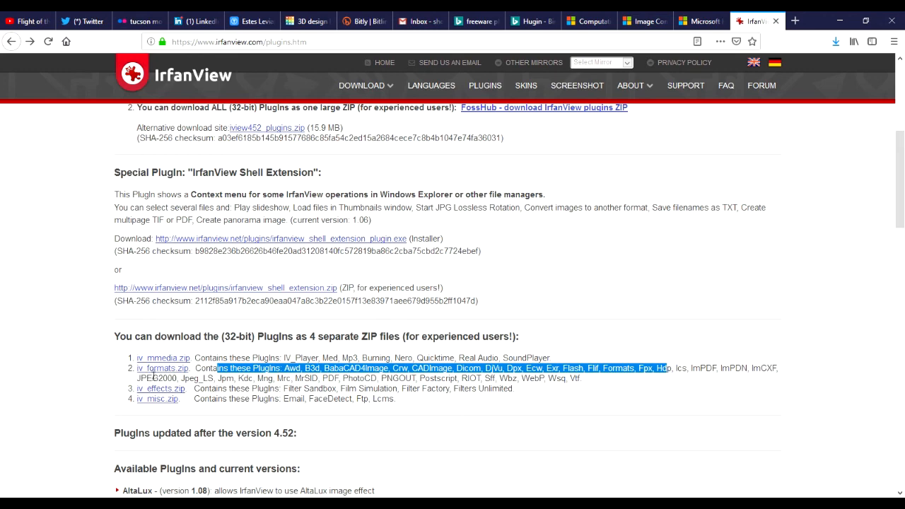
# - Download the 32-bit plugin package iv_formats.zip and save the file to disk
pyautogui.click(157, 373)
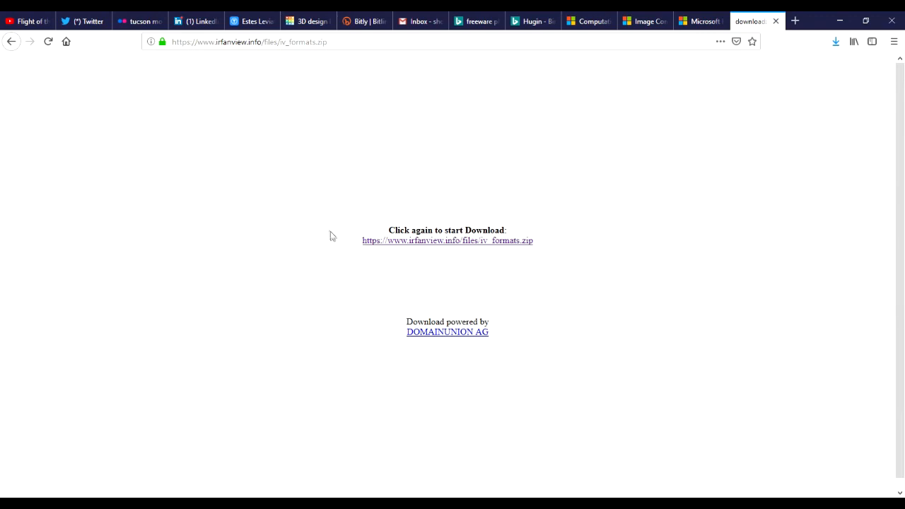
pyautogui.click(465, 244)
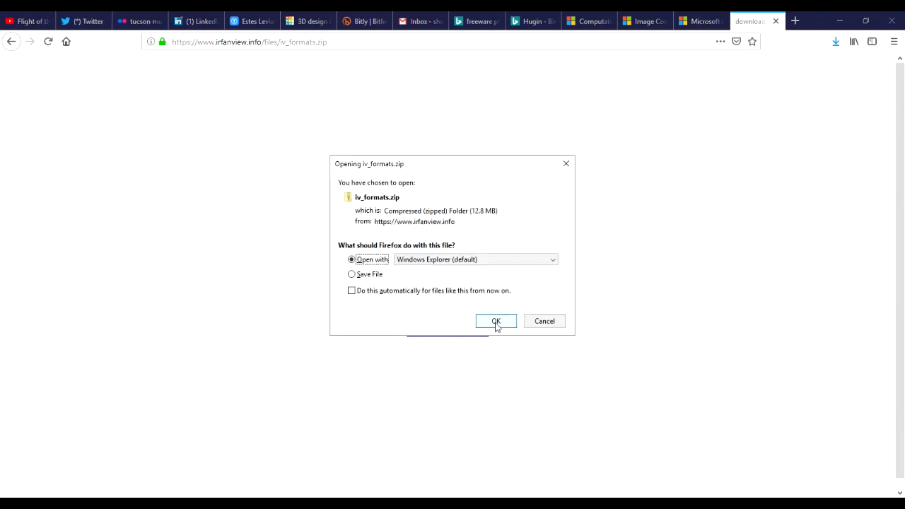
pyautogui.click(351, 274)
pyautogui.click(494, 321)
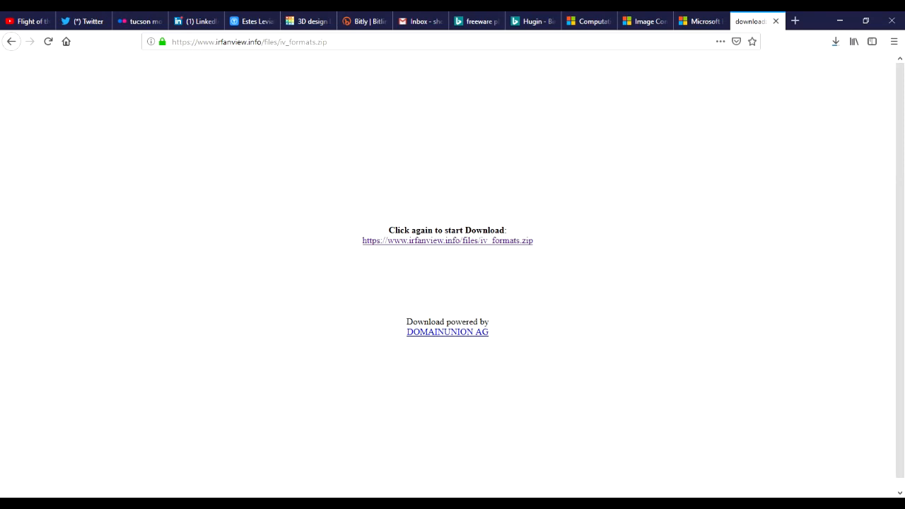
# - Copy all contents of iv_formats.zip into the Plugins folder of IrfanView under Program Files (x86)
pyautogui.moveTo(208, 504)
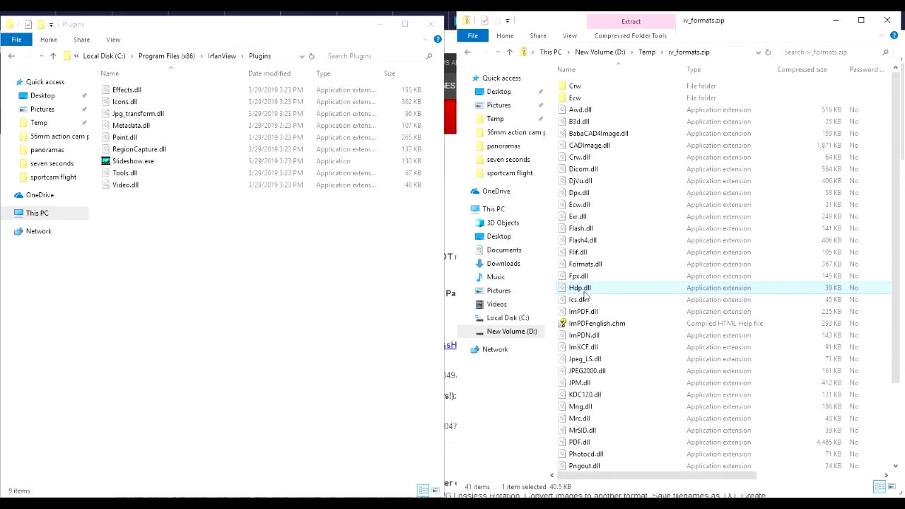
pyautogui.hotkey('ctrl', 'a')
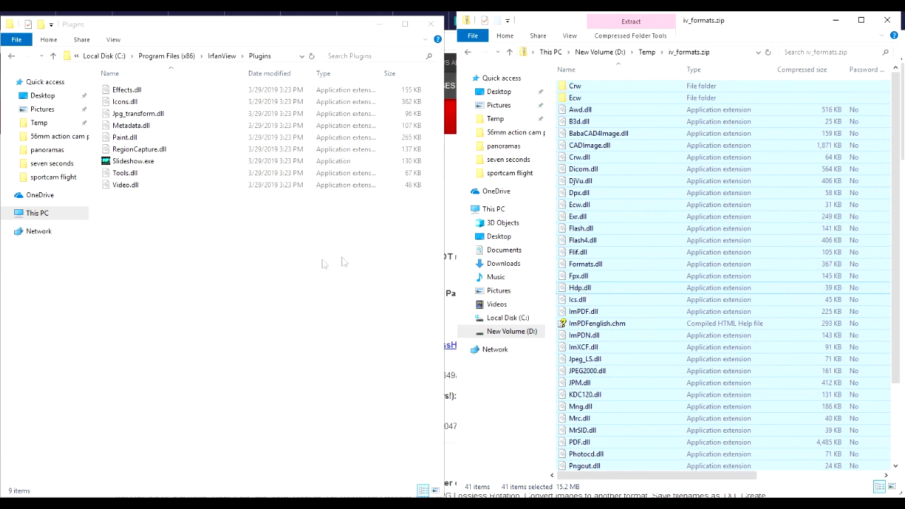
pyautogui.click(236, 268)
pyautogui.hotkey('ctrl', 'v')
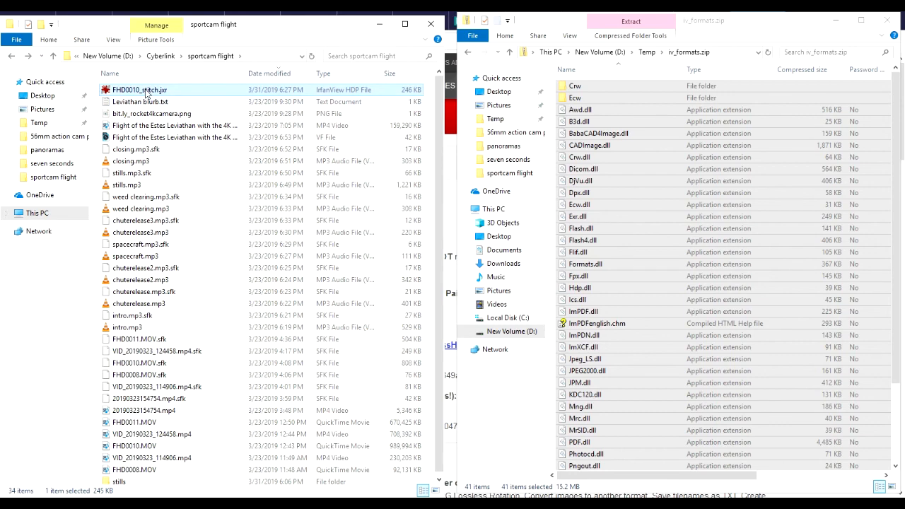
# - Open FHD0010_stitch.jxr from the sportcam flight folder with IrfanView 32-bit and maximize the image window
pyautogui.rightClick(146, 94)
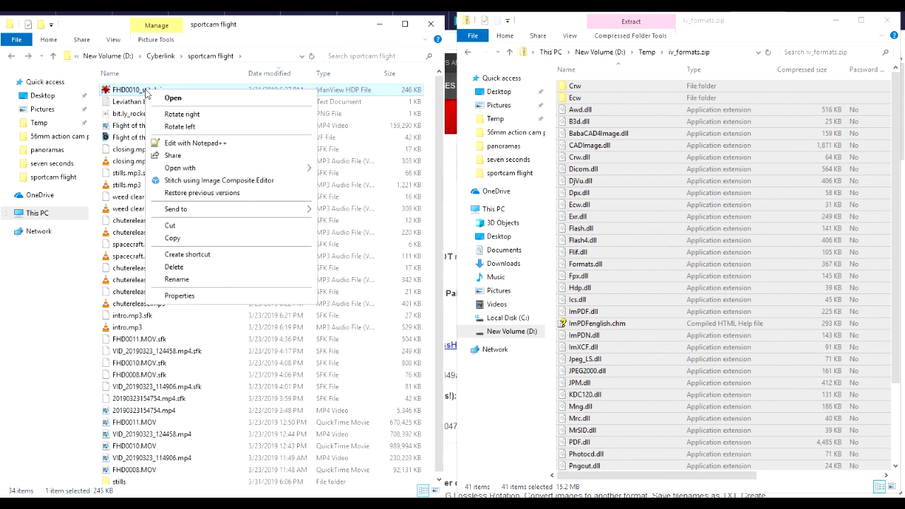
pyautogui.moveTo(175, 169)
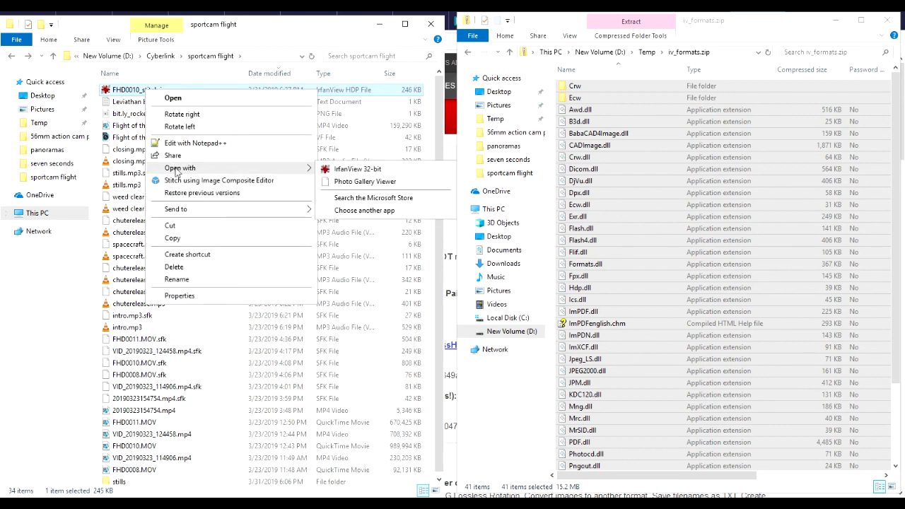
pyautogui.click(365, 169)
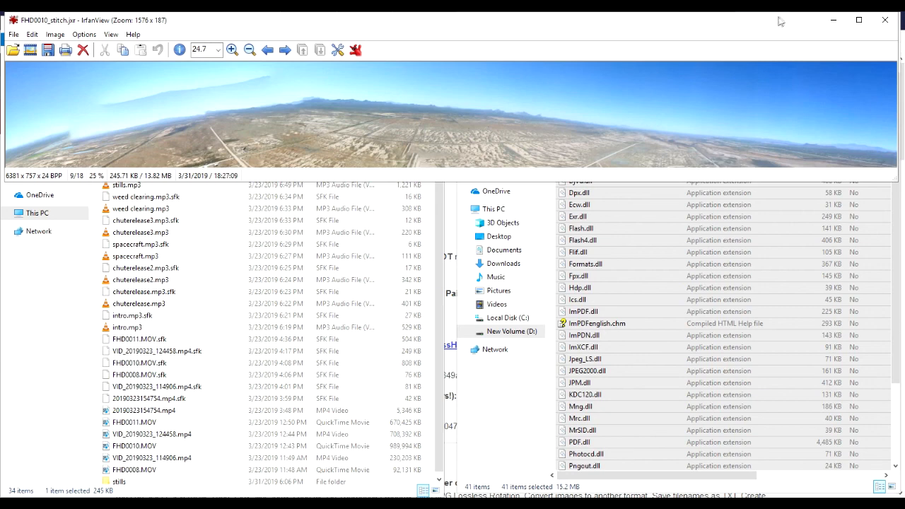
pyautogui.click(858, 21)
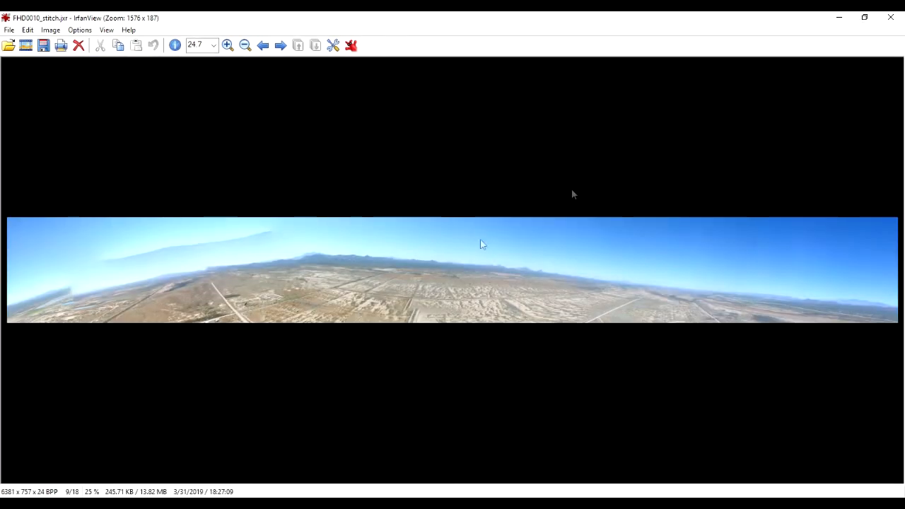
# - Examine the panorama at about 103 % zoom, following the horizon from the middle towards its right end
pyautogui.scroll(5, 434, 276)
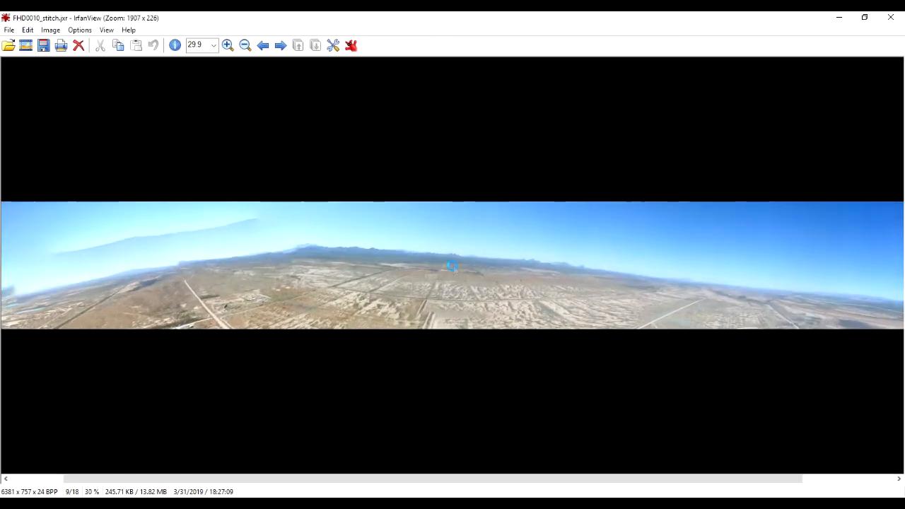
pyautogui.scroll(3, 453, 263)
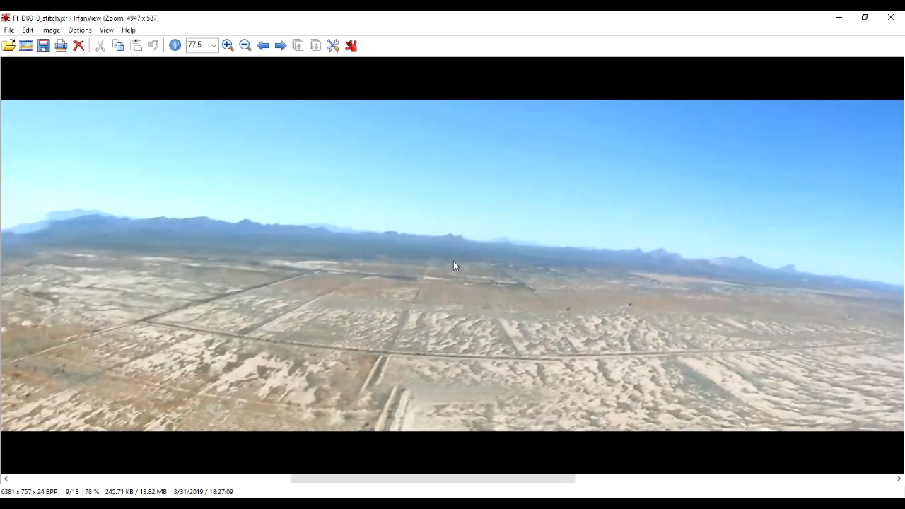
pyautogui.scroll(1, 453, 263)
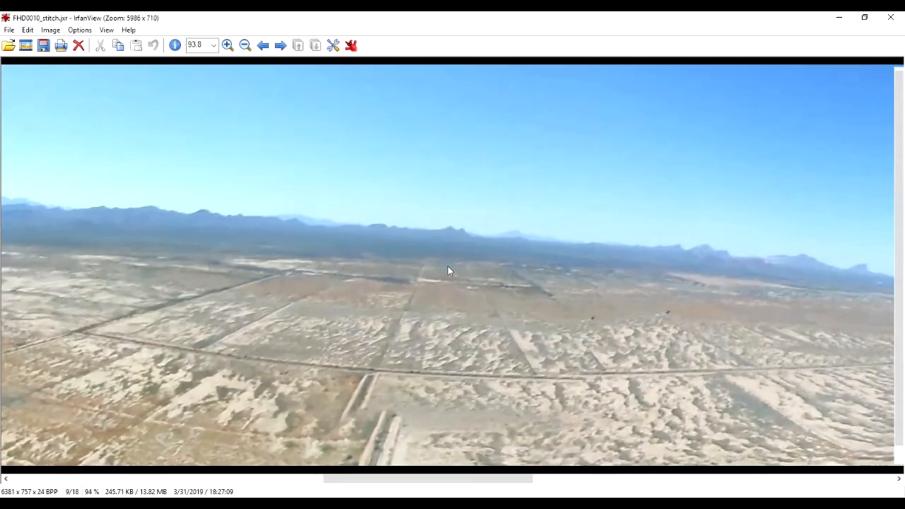
pyautogui.moveTo(739, 316); pyautogui.dragTo(375, 315)
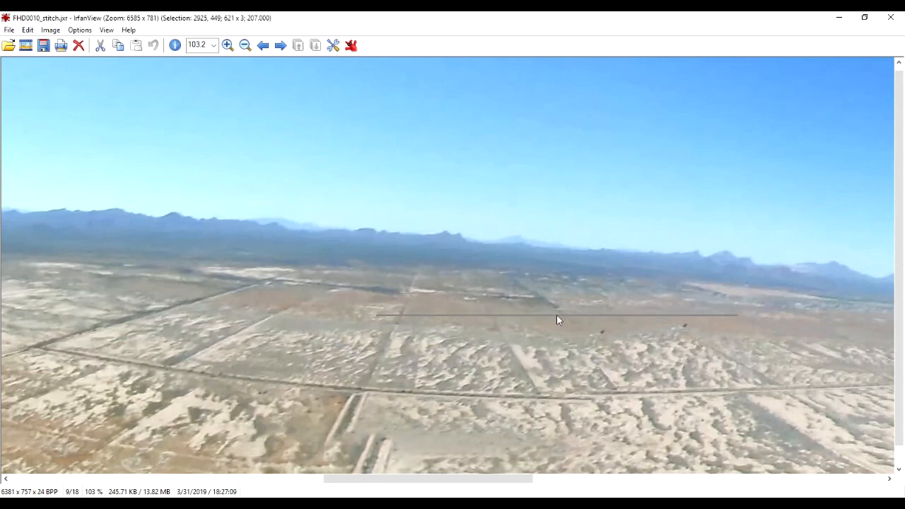
pyautogui.press('Right')
pyautogui.press('Right')
pyautogui.press('Right')
pyautogui.press('Right')
pyautogui.press('Right')
pyautogui.press('Right')
pyautogui.press('Right')
pyautogui.press('Right')
pyautogui.press('Right')
pyautogui.press('Right')
pyautogui.press('Right')
pyautogui.press('Right')
pyautogui.press('Right')
pyautogui.press('Right')
pyautogui.press('Right')
pyautogui.press('Right')
pyautogui.press('Right')
pyautogui.press('Right')
pyautogui.press('Right')
pyautogui.press('Right')
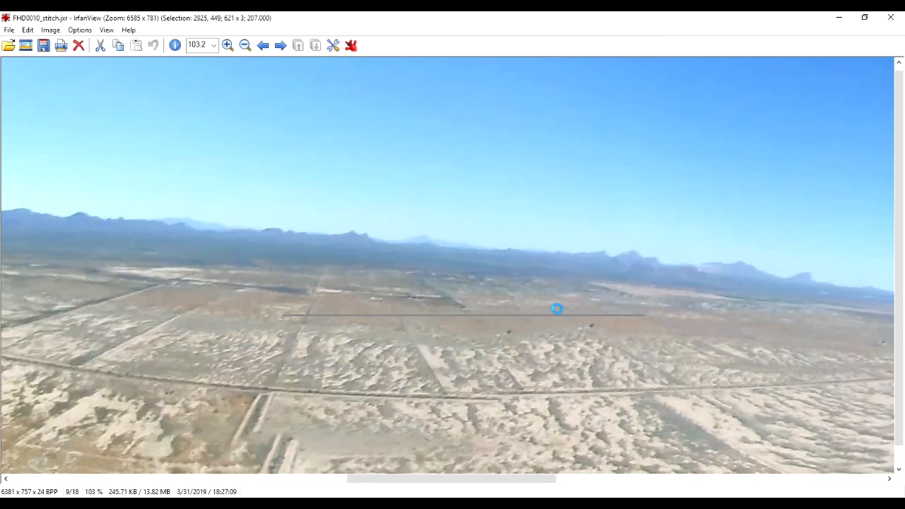
pyautogui.press('Right')
pyautogui.press('Right')
pyautogui.press('Right')
pyautogui.press('Right')
pyautogui.press('Right')
pyautogui.press('Right')
pyautogui.press('Right')
pyautogui.press('Right')
pyautogui.press('Right')
pyautogui.press('Right')
pyautogui.press('Right')
pyautogui.press('Right')
pyautogui.press('Right')
pyautogui.press('Right')
pyautogui.press('Right')
pyautogui.press('Right')
pyautogui.press('Right')
pyautogui.press('Right')
pyautogui.press('Right')
pyautogui.press('Right')
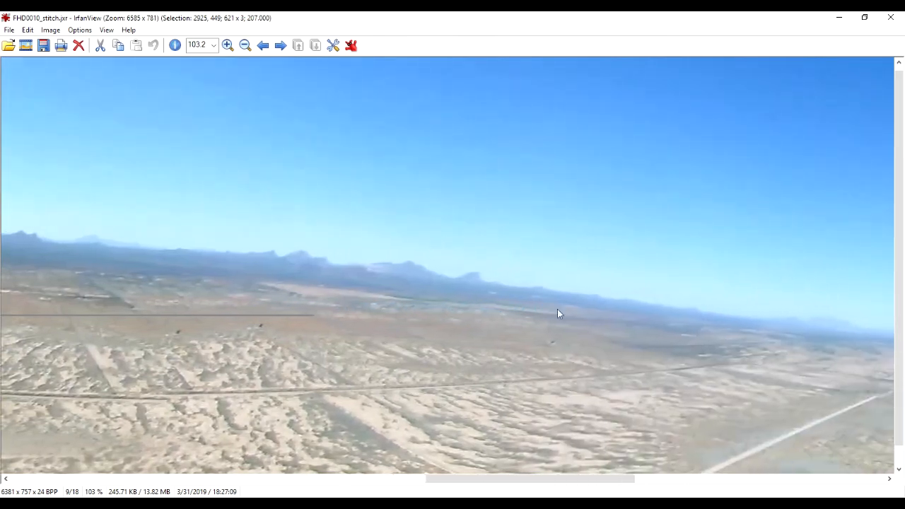
pyautogui.press('Right')
pyautogui.press('Right')
pyautogui.press('Right')
pyautogui.press('Right')
pyautogui.press('Right')
pyautogui.press('Right')
pyautogui.press('Right')
pyautogui.press('Right')
pyautogui.press('Right')
pyautogui.press('Right')
pyautogui.press('Right')
pyautogui.press('Right')
pyautogui.press('Right')
pyautogui.press('Right')
pyautogui.press('Right')
pyautogui.press('Right')
pyautogui.press('Right')
pyautogui.press('Right')
pyautogui.press('Right')
pyautogui.press('Right')
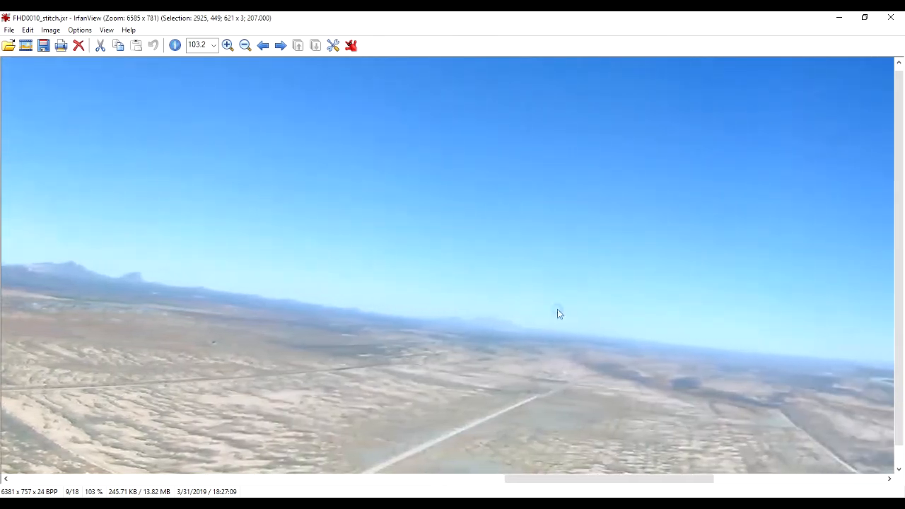
pyautogui.press('Right')
pyautogui.press('Right')
pyautogui.press('Right')
pyautogui.press('Right')
pyautogui.press('Right')
pyautogui.press('Right')
pyautogui.press('Right')
pyautogui.press('Right')
pyautogui.press('Right')
pyautogui.press('Right')
pyautogui.press('Right')
pyautogui.press('Right')
pyautogui.press('Right')
pyautogui.press('Right')
pyautogui.press('Right')
pyautogui.press('Right')
pyautogui.press('Right')
pyautogui.press('Right')
pyautogui.press('Right')
pyautogui.press('Right')
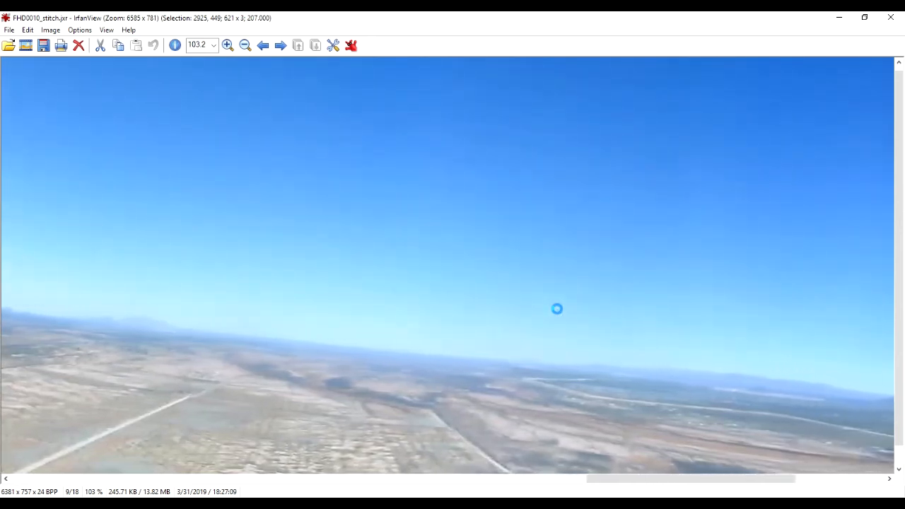
pyautogui.press('Right')
pyautogui.press('Right')
pyautogui.press('Right')
pyautogui.press('Right')
pyautogui.press('Right')
pyautogui.press('Right')
pyautogui.press('Right')
pyautogui.press('Right')
pyautogui.press('Right')
pyautogui.press('Right')
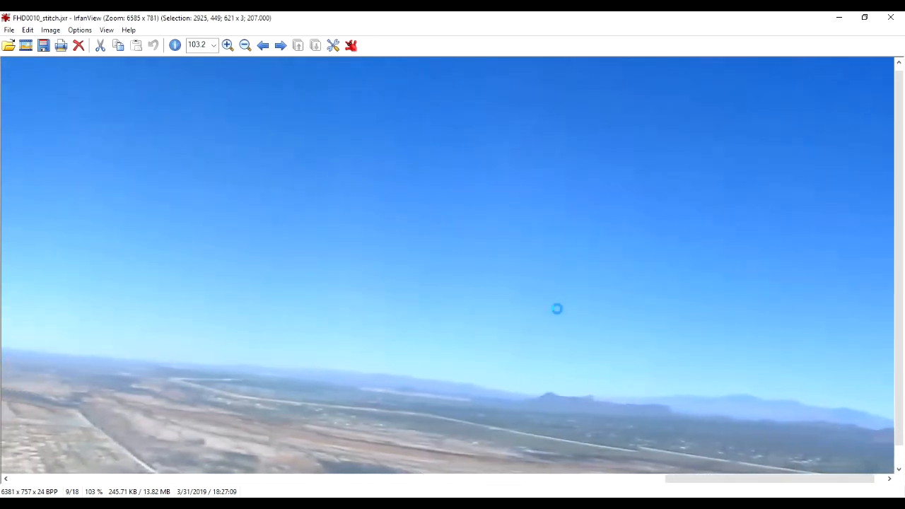
# - Examine the panorama at the same zoom, following the horizon from its right end back towards its left end
pyautogui.press('Left')
pyautogui.press('Left')
pyautogui.press('Left')
pyautogui.press('Left')
pyautogui.press('Left')
pyautogui.press('Left')
pyautogui.press('Left')
pyautogui.press('Left')
pyautogui.press('Left')
pyautogui.press('Left')
pyautogui.press('Left')
pyautogui.press('Left')
pyautogui.press('Left')
pyautogui.press('Left')
pyautogui.press('Left')
pyautogui.press('Left')
pyautogui.press('Left')
pyautogui.press('Left')
pyautogui.press('Left')
pyautogui.press('Left')
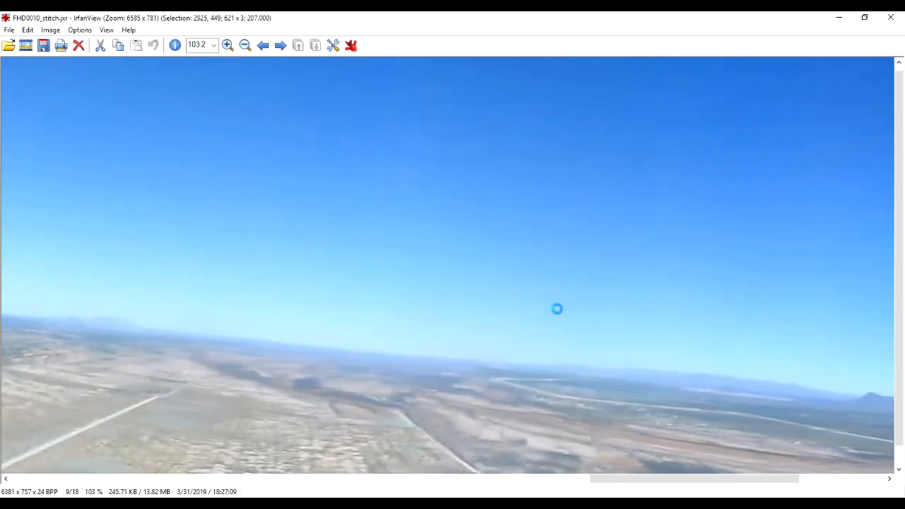
pyautogui.press('Left')
pyautogui.press('Left')
pyautogui.press('Left')
pyautogui.press('Left')
pyautogui.press('Left')
pyautogui.press('Left')
pyautogui.press('Left')
pyautogui.press('Left')
pyautogui.press('Left')
pyautogui.press('Left')
pyautogui.press('Left')
pyautogui.press('Left')
pyautogui.press('Left')
pyautogui.press('Left')
pyautogui.press('Left')
pyautogui.press('Left')
pyautogui.press('Left')
pyautogui.press('Left')
pyautogui.press('Left')
pyautogui.press('Left')
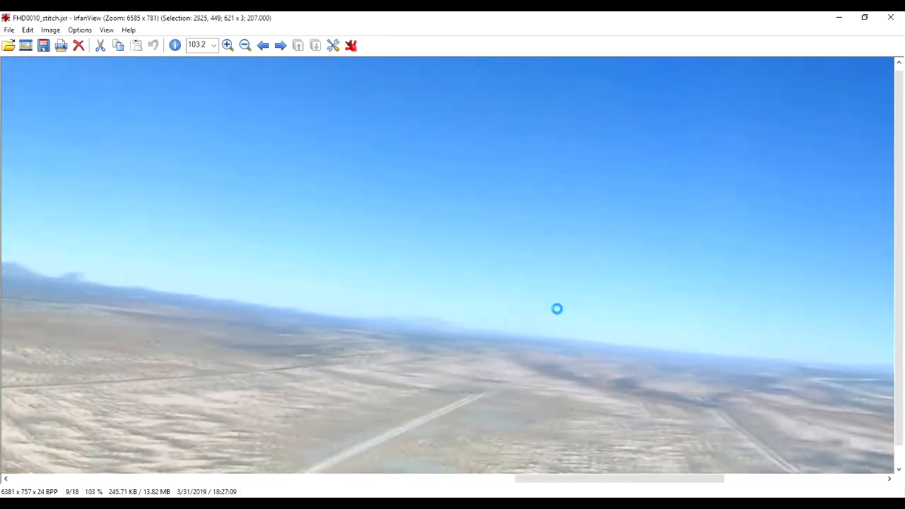
pyautogui.press('Left')
pyautogui.press('Left')
pyautogui.press('Left')
pyautogui.press('Left')
pyautogui.press('Left')
pyautogui.press('Left')
pyautogui.press('Left')
pyautogui.press('Left')
pyautogui.press('Left')
pyautogui.press('Left')
pyautogui.press('Left')
pyautogui.press('Left')
pyautogui.press('Left')
pyautogui.press('Left')
pyautogui.press('Left')
pyautogui.press('Left')
pyautogui.press('Left')
pyautogui.press('Left')
pyautogui.press('Left')
pyautogui.press('Left')
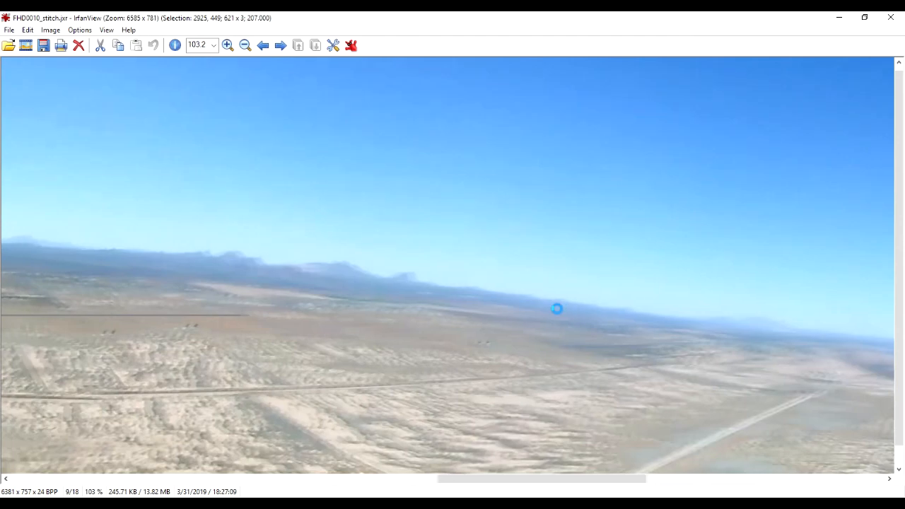
pyautogui.press('Left')
pyautogui.press('Left')
pyautogui.press('Left')
pyautogui.press('Left')
pyautogui.press('Left')
pyautogui.press('Left')
pyautogui.press('Left')
pyautogui.press('Left')
pyautogui.press('Left')
pyautogui.press('Left')
pyautogui.press('Left')
pyautogui.press('Left')
pyautogui.press('Left')
pyautogui.press('Left')
pyautogui.press('Left')
pyautogui.press('Left')
pyautogui.press('Left')
pyautogui.press('Left')
pyautogui.press('Left')
pyautogui.press('Left')
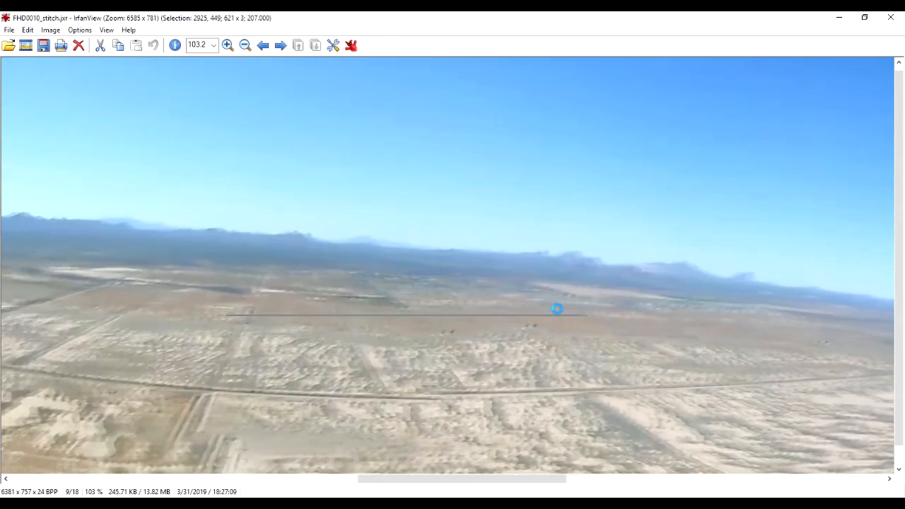
pyautogui.press('Left')
pyautogui.press('Left')
pyautogui.press('Left')
pyautogui.press('Left')
pyautogui.press('Left')
pyautogui.press('Left')
pyautogui.press('Left')
pyautogui.press('Left')
pyautogui.press('Left')
pyautogui.press('Left')
pyautogui.press('Left')
pyautogui.press('Left')
pyautogui.press('Left')
pyautogui.press('Left')
pyautogui.press('Left')
pyautogui.press('Left')
pyautogui.press('Left')
pyautogui.press('Left')
pyautogui.press('Left')
pyautogui.press('Left')
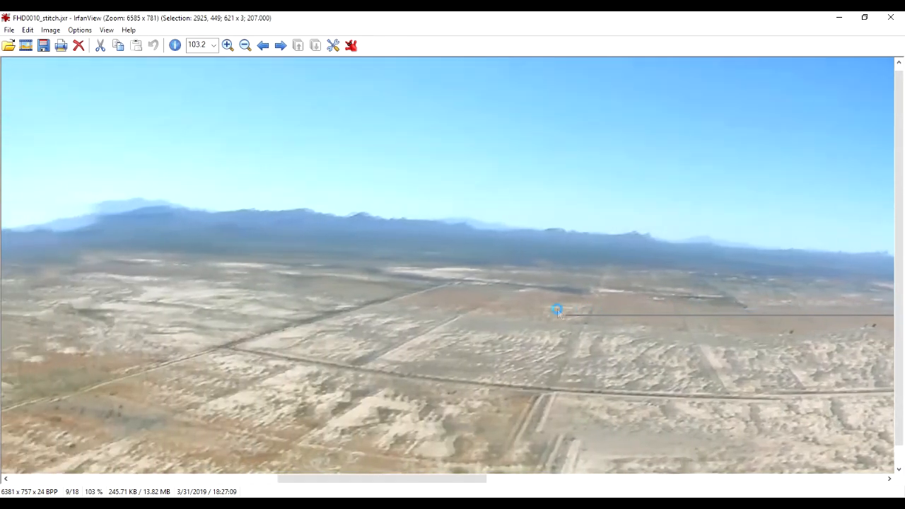
pyautogui.press('Left')
pyautogui.press('Left')
pyautogui.press('Left')
pyautogui.press('Left')
pyautogui.press('Left')
pyautogui.press('Left')
pyautogui.press('Left')
pyautogui.press('Left')
pyautogui.press('Left')
pyautogui.press('Left')
pyautogui.press('Left')
pyautogui.press('Left')
pyautogui.press('Left')
pyautogui.press('Left')
pyautogui.press('Left')
pyautogui.press('Left')
pyautogui.press('Left')
pyautogui.press('Left')
pyautogui.press('Left')
pyautogui.press('Left')
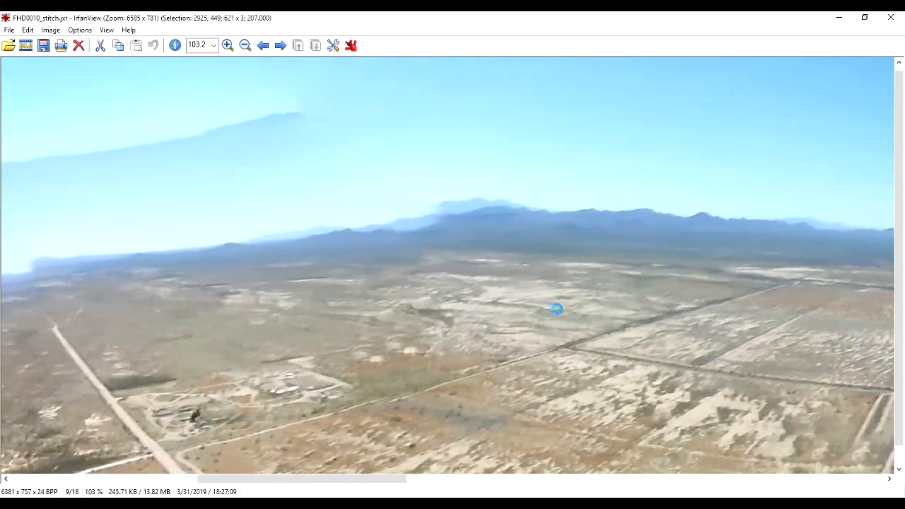
pyautogui.press('Left')
pyautogui.press('Left')
pyautogui.press('Left')
pyautogui.press('Left')
pyautogui.press('Left')
pyautogui.press('Left')
pyautogui.press('Left')
pyautogui.press('Left')
pyautogui.press('Left')
pyautogui.press('Left')
pyautogui.press('Left')
pyautogui.press('Left')
pyautogui.press('Left')
pyautogui.press('Left')
pyautogui.press('Left')
pyautogui.press('Left')
pyautogui.press('Left')
pyautogui.press('Left')
pyautogui.press('Left')
pyautogui.press('Left')
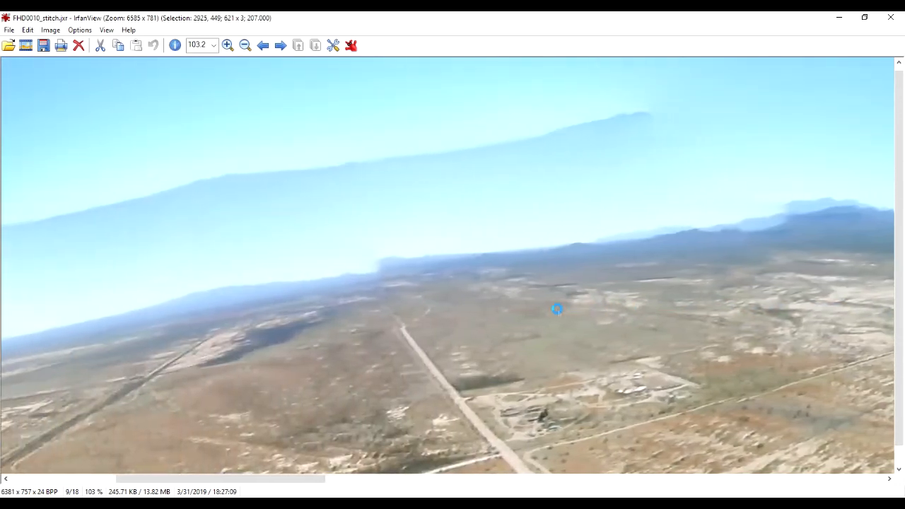
pyautogui.press('Left')
pyautogui.press('Left')
pyautogui.press('Left')
pyautogui.press('Left')
pyautogui.press('Left')
pyautogui.press('Left')
pyautogui.press('Left')
pyautogui.press('Left')
pyautogui.press('Left')
pyautogui.press('Left')
pyautogui.press('Left')
pyautogui.press('Left')
pyautogui.press('Left')
pyautogui.press('Left')
pyautogui.press('Left')
pyautogui.press('Left')
pyautogui.press('Left')
pyautogui.press('Left')
pyautogui.press('Left')
pyautogui.press('Left')
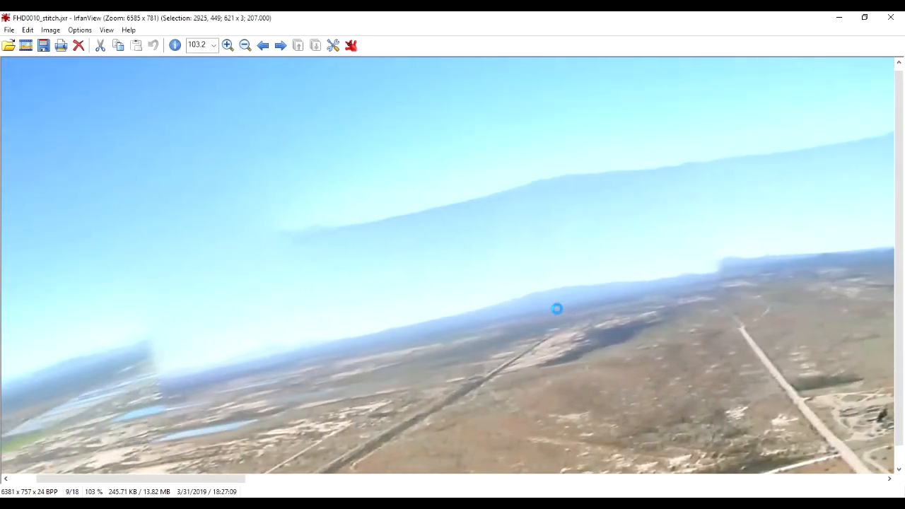
# - Examine the remaining stretch of the panorama at about 103 % zoom, following the horizon up to its left end
pyautogui.press('Left')
pyautogui.press('Left')
pyautogui.press('Left')
pyautogui.press('Left')
pyautogui.press('Left')
pyautogui.press('Left')
pyautogui.press('Left')
pyautogui.press('Left')
pyautogui.press('Left')
pyautogui.press('Left')
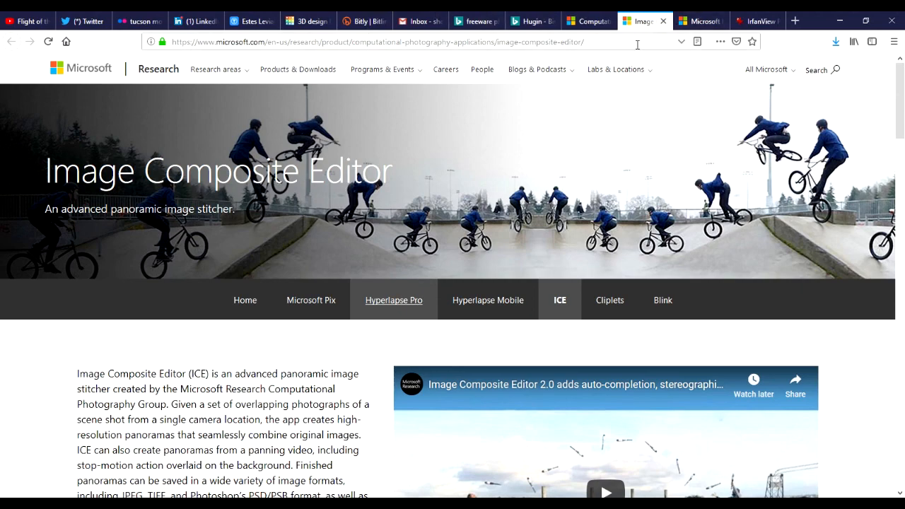
# - Show Microsoft Research's Computational Photography Applications page in Firefox and highlight its web address
pyautogui.click(595, 28)
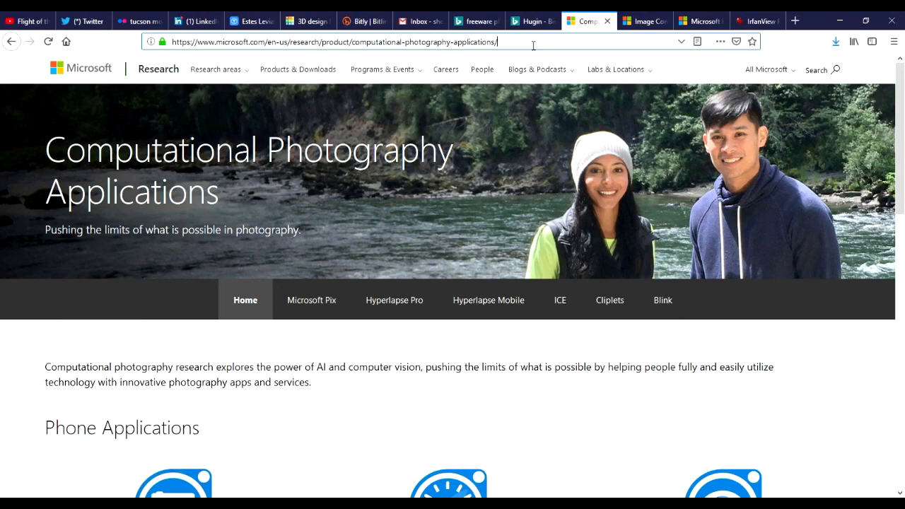
pyautogui.moveTo(533, 45); pyautogui.dragTo(239, 45)
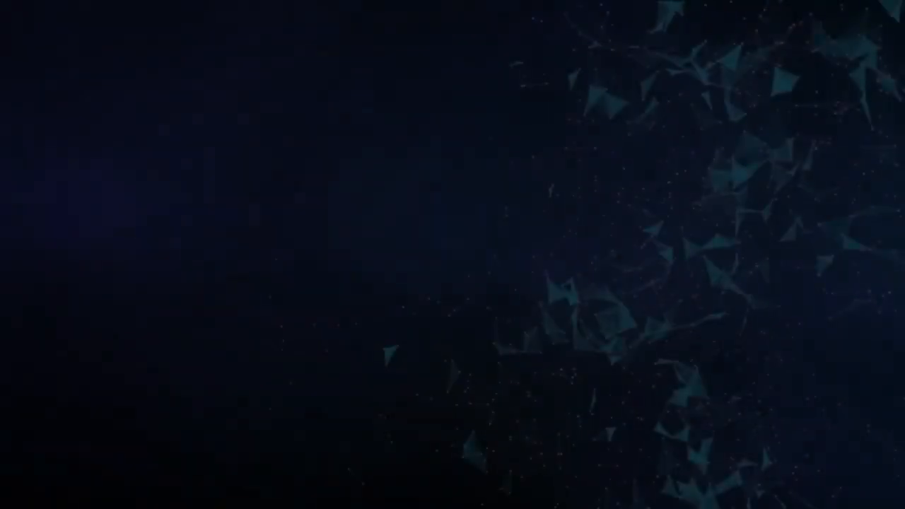